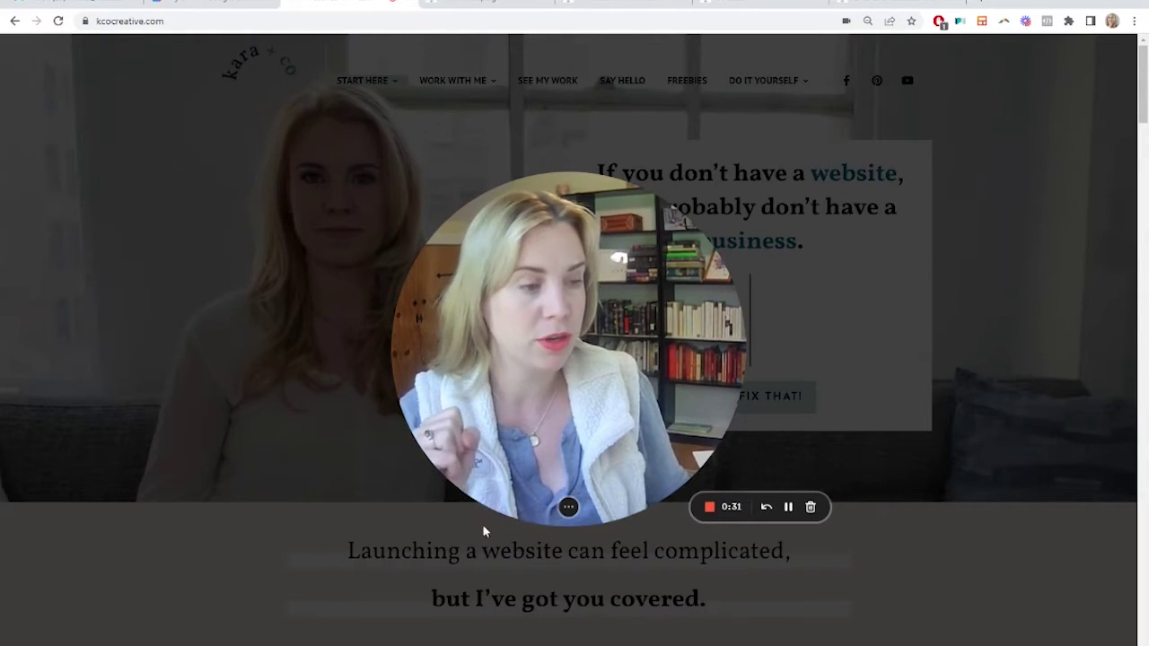
- Review the ActiveCampaign for WooCommerce settings in WordPress, then bring up the installed Plugins list
click(555, 507)
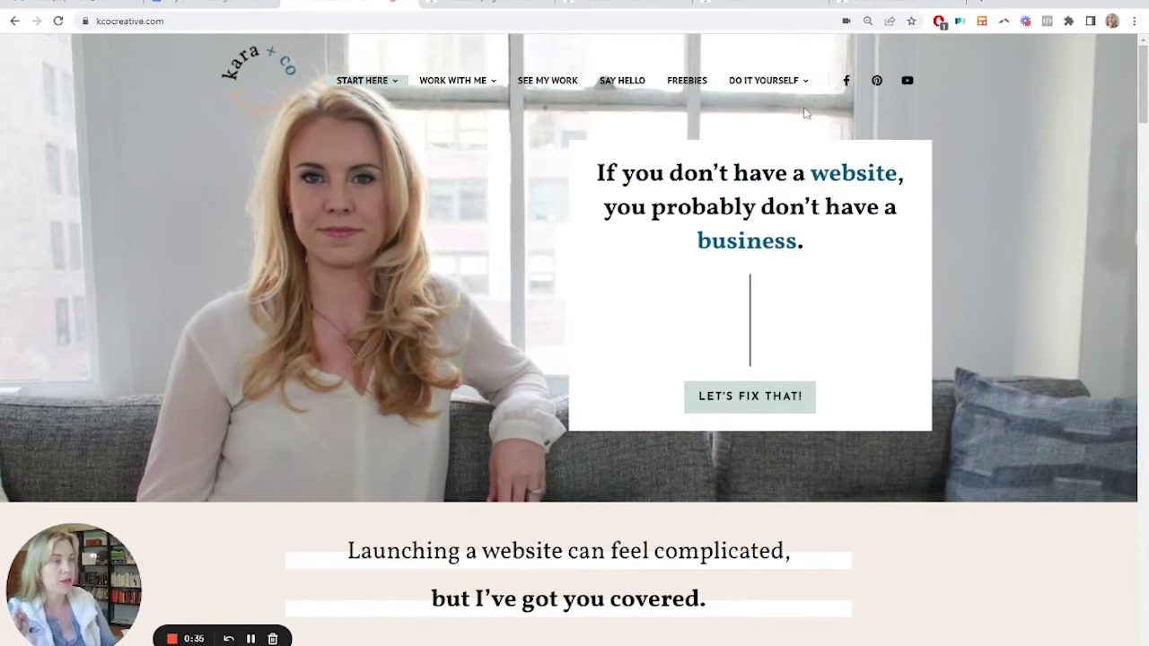
click(513, 4)
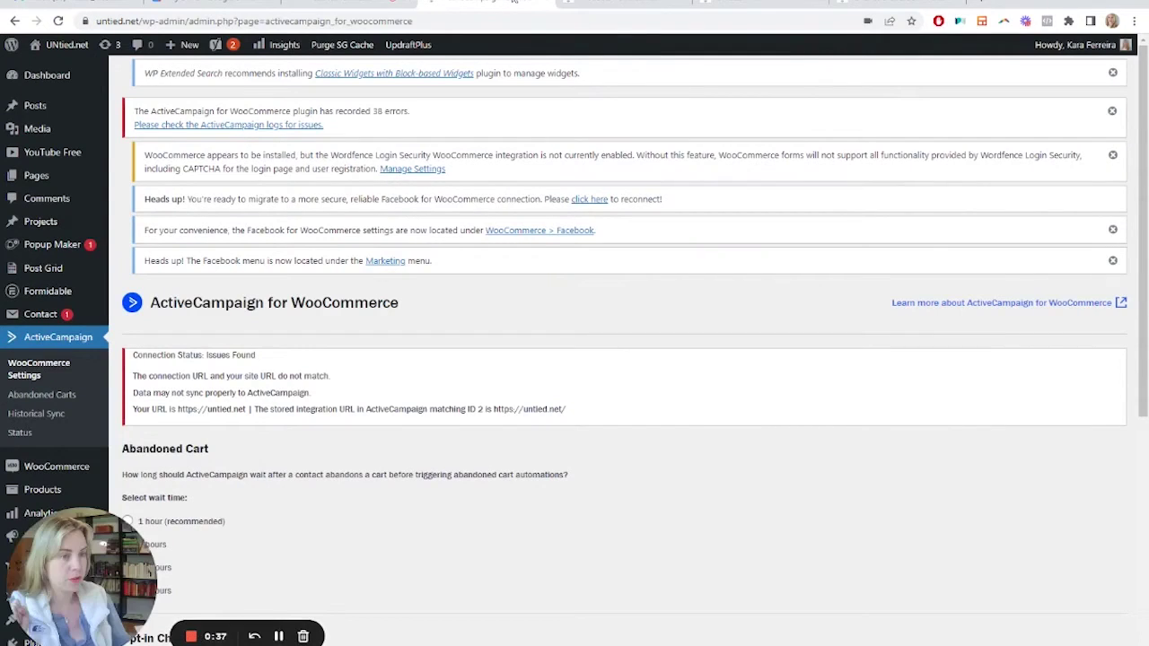
scroll(508, 367, down, 3)
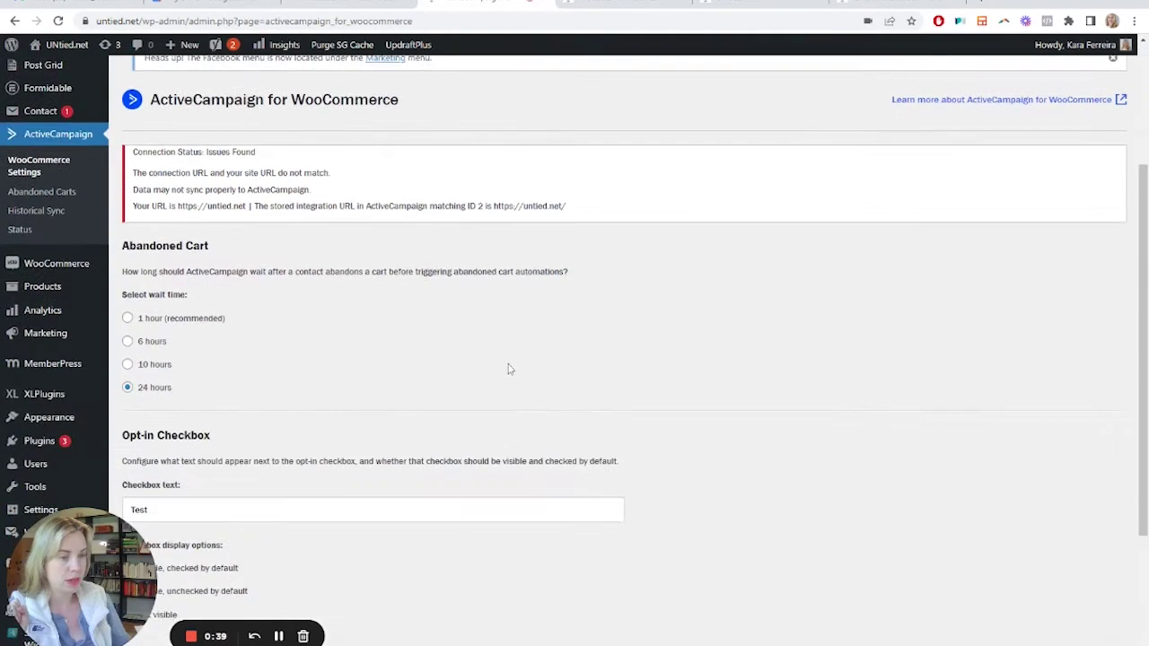
scroll(508, 366, up, 2)
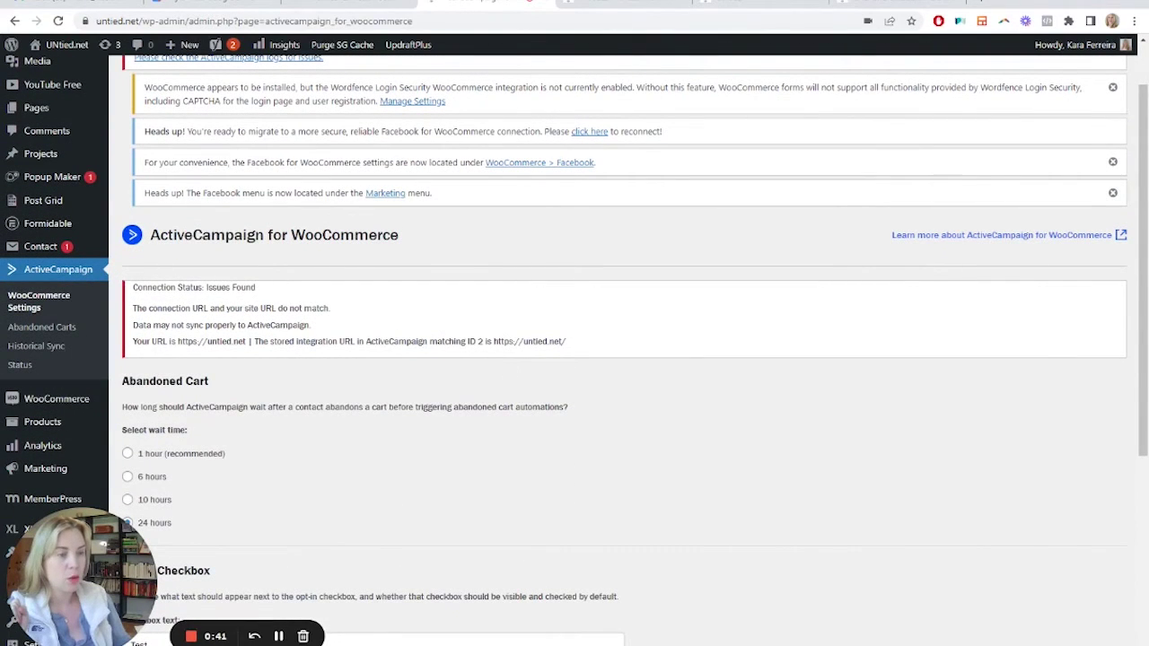
drag(402, 245, 150, 235)
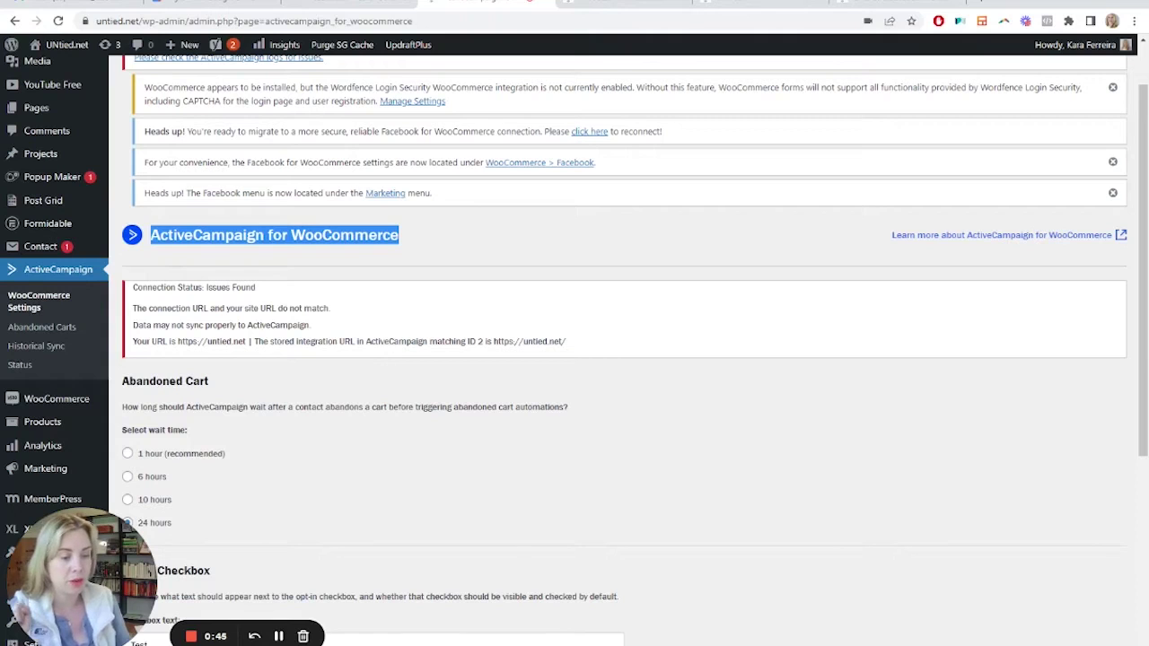
scroll(54, 269, down, 2)
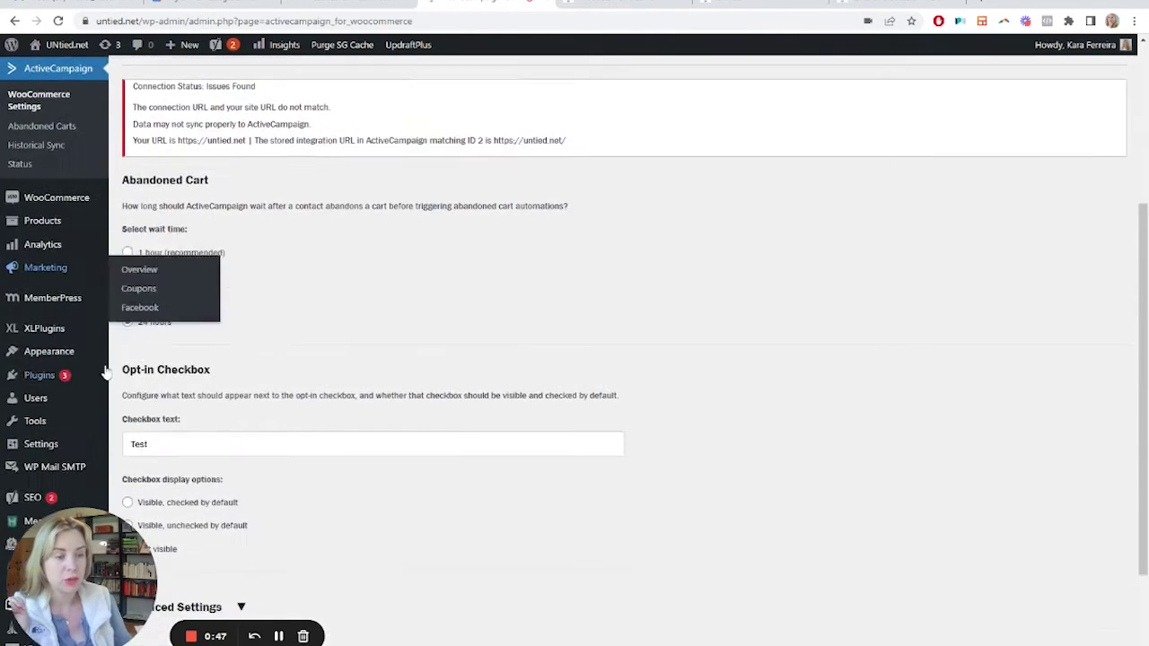
click(29, 376)
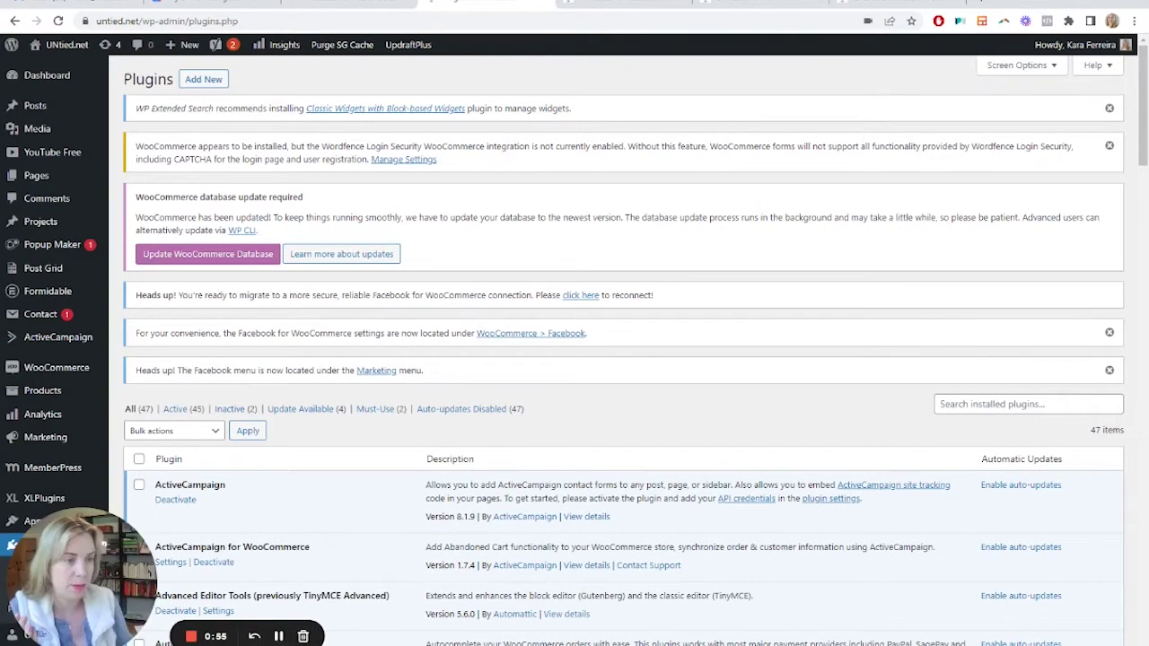
- Search Add Plugins for 'activecampaign' and point out ActiveCampaign for WooCommerce marked Active
click(204, 80)
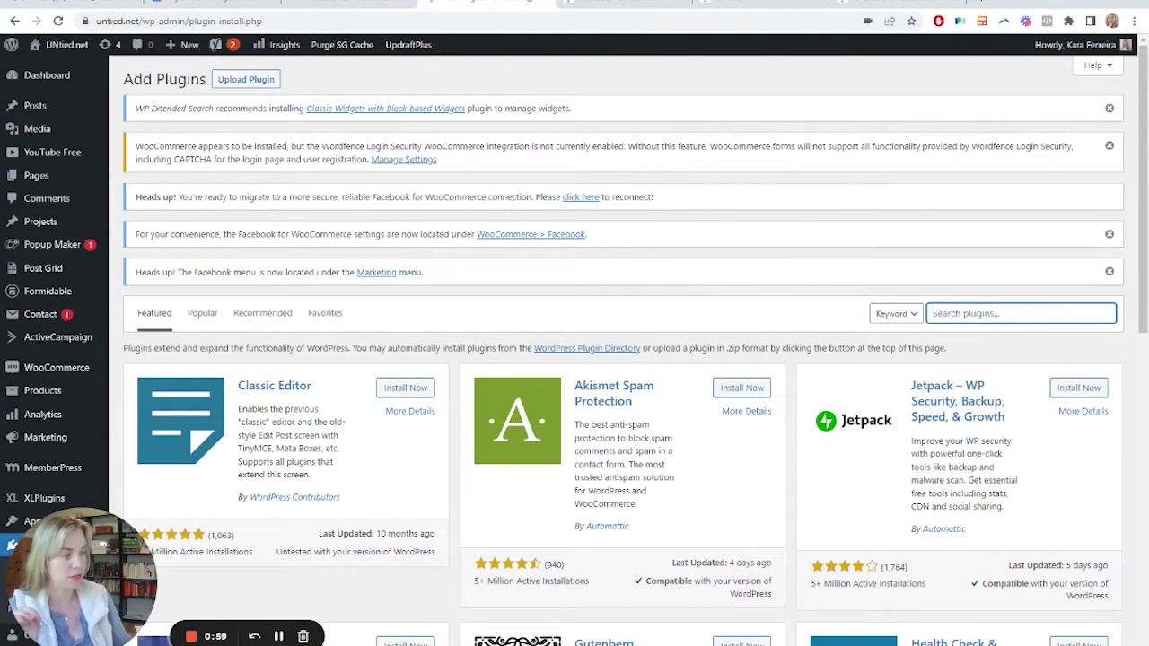
text(act)
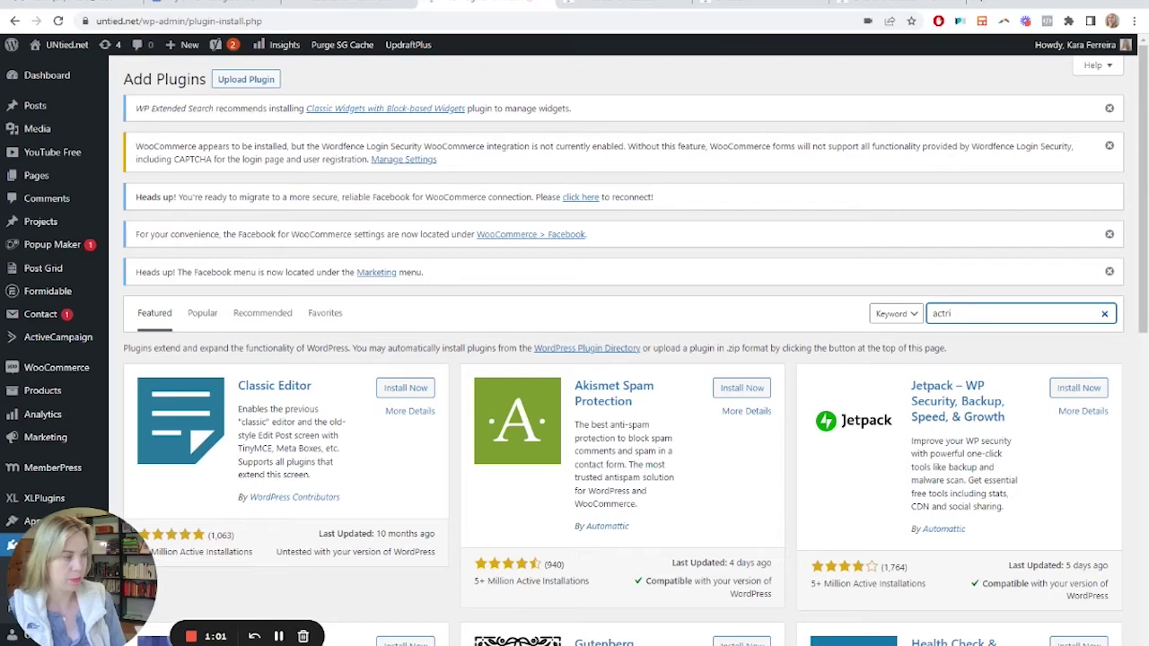
text(ivecampaign)
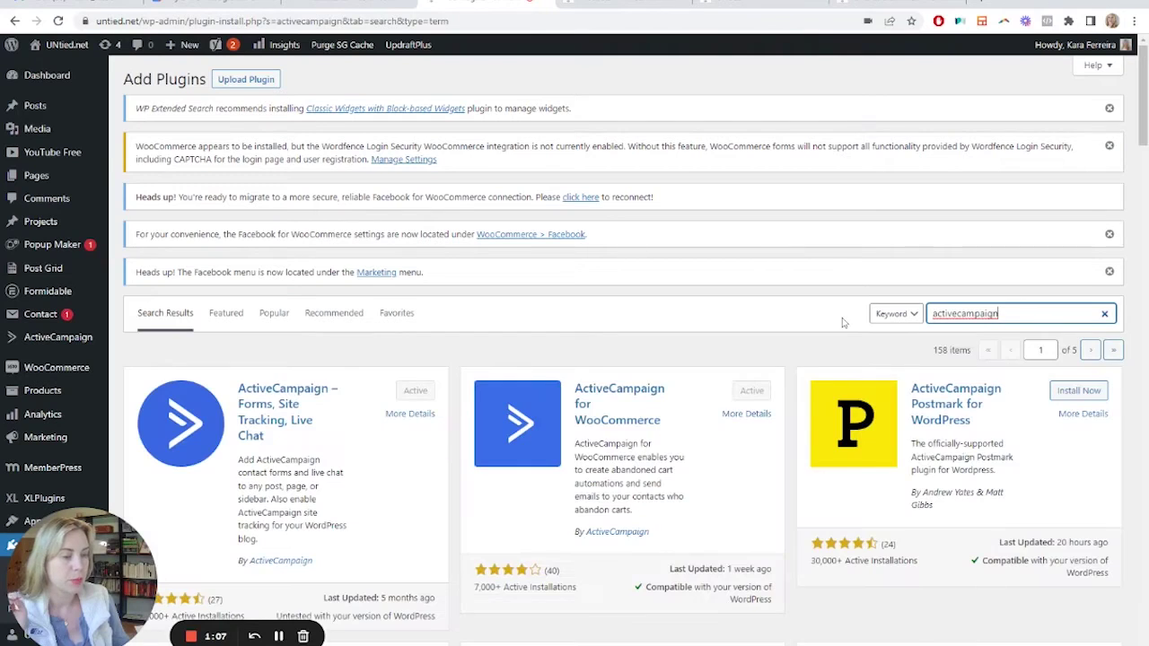
scroll(841, 325, down, 2)
drag(661, 289, 574, 251)
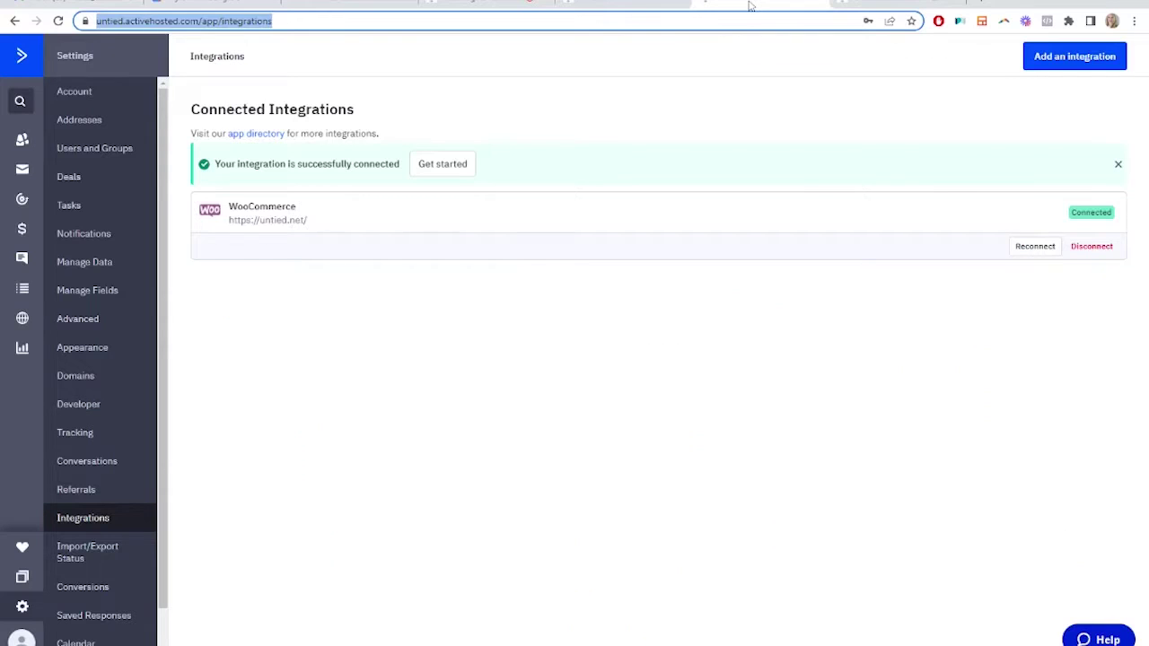
- Show the WooCommerce store connected in ActiveCampaign Integrations, then go to the 2,855-contact Contacts list
click(751, 6)
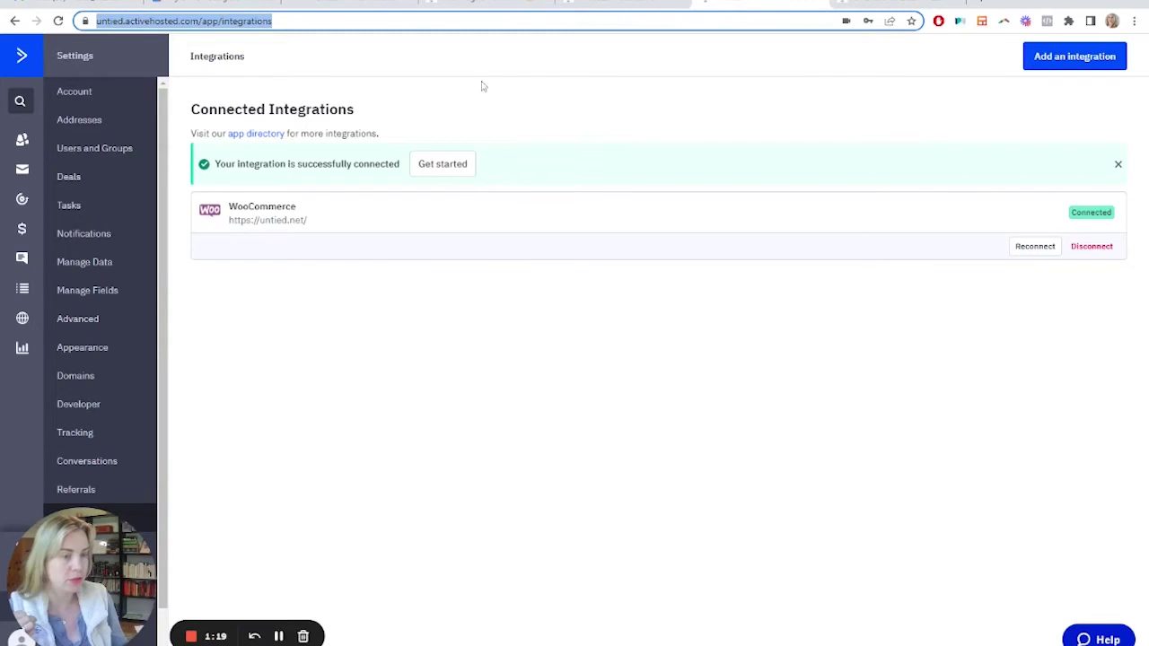
scroll(116, 444, down, 2)
drag(77, 570, 670, 570)
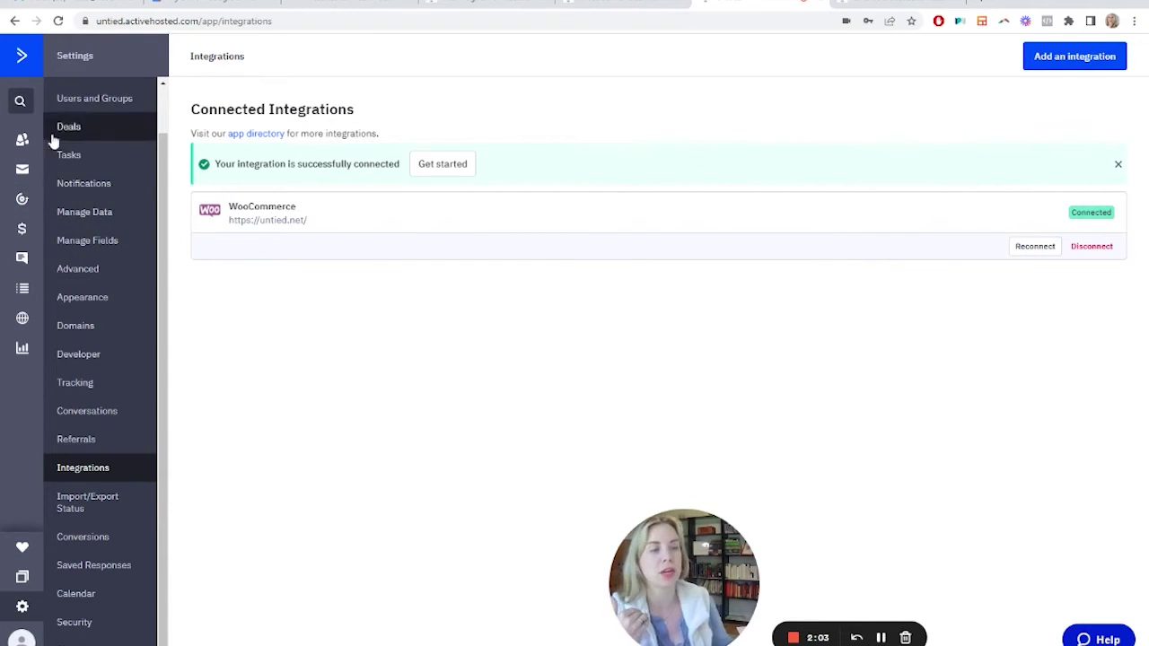
click(22, 140)
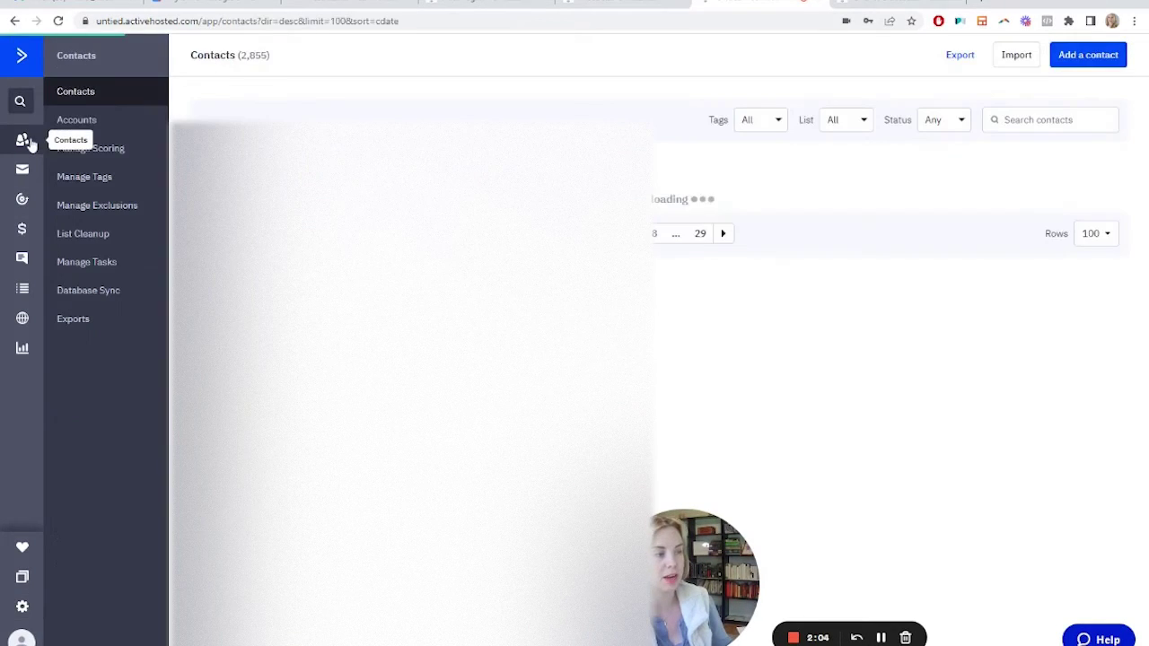
- Open Manage Tags from the Contacts side menu, showing the 414 existing tags
click(101, 179)
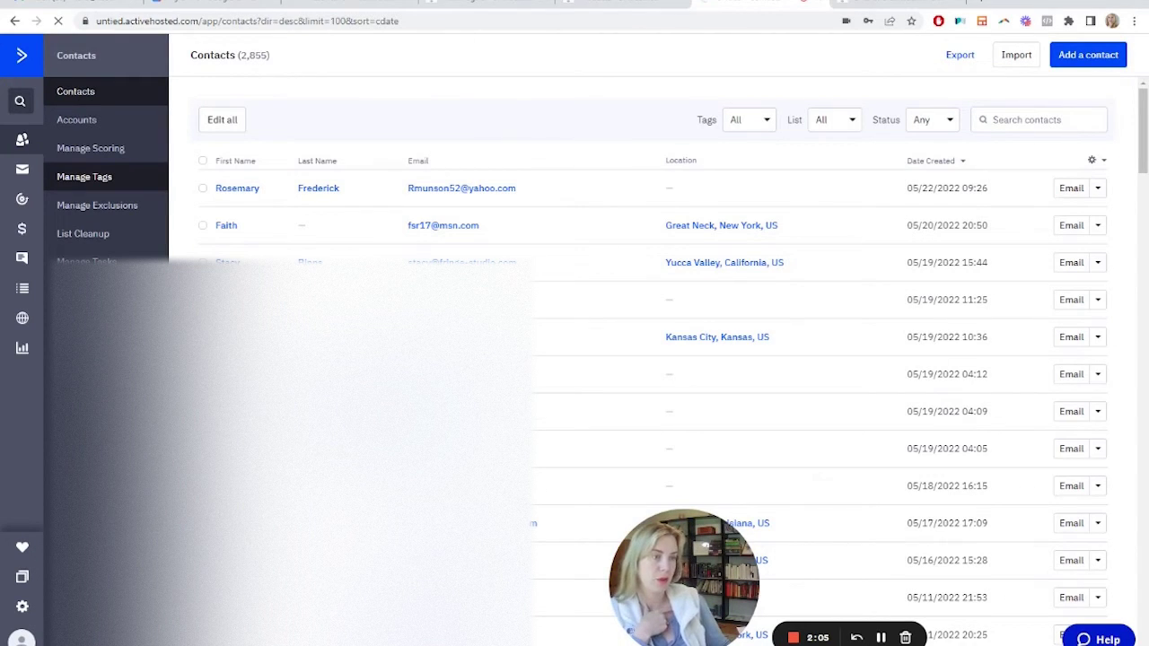
click(134, 189)
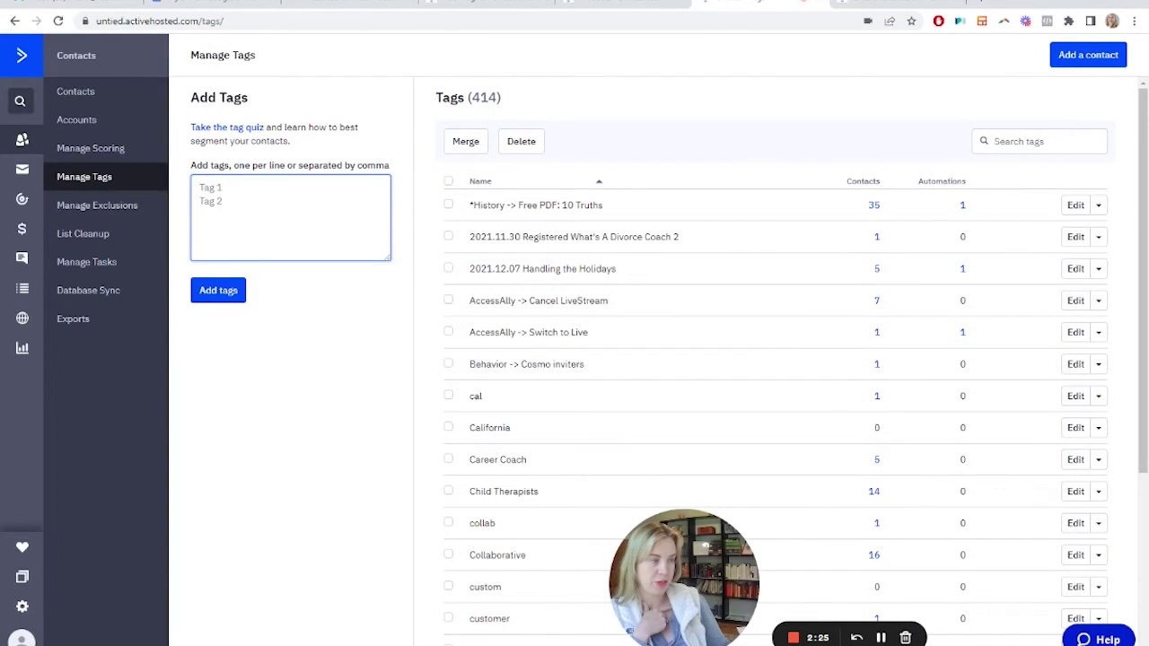
drag(539, 104, 422, 104)
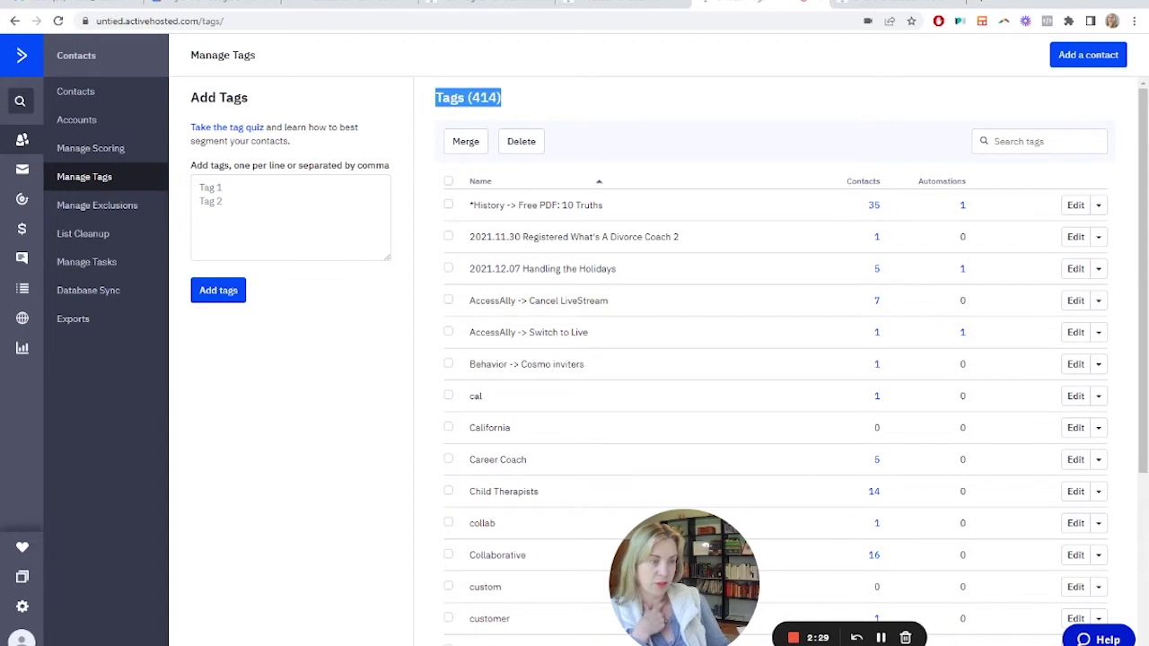
click(291, 180)
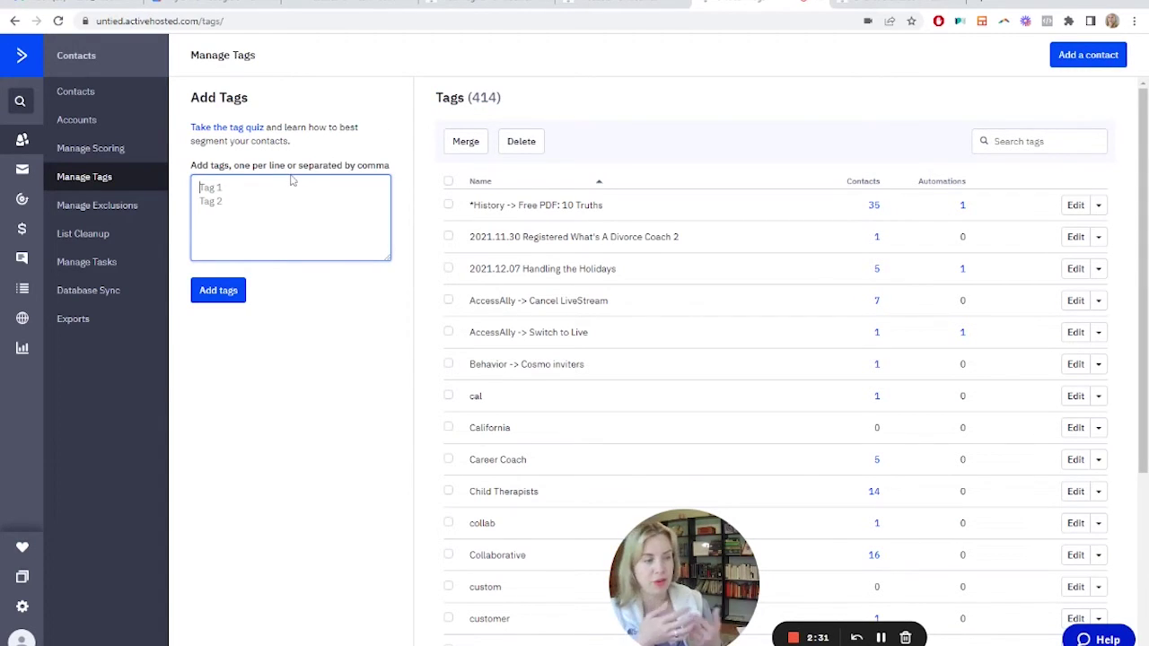
text(Purc)
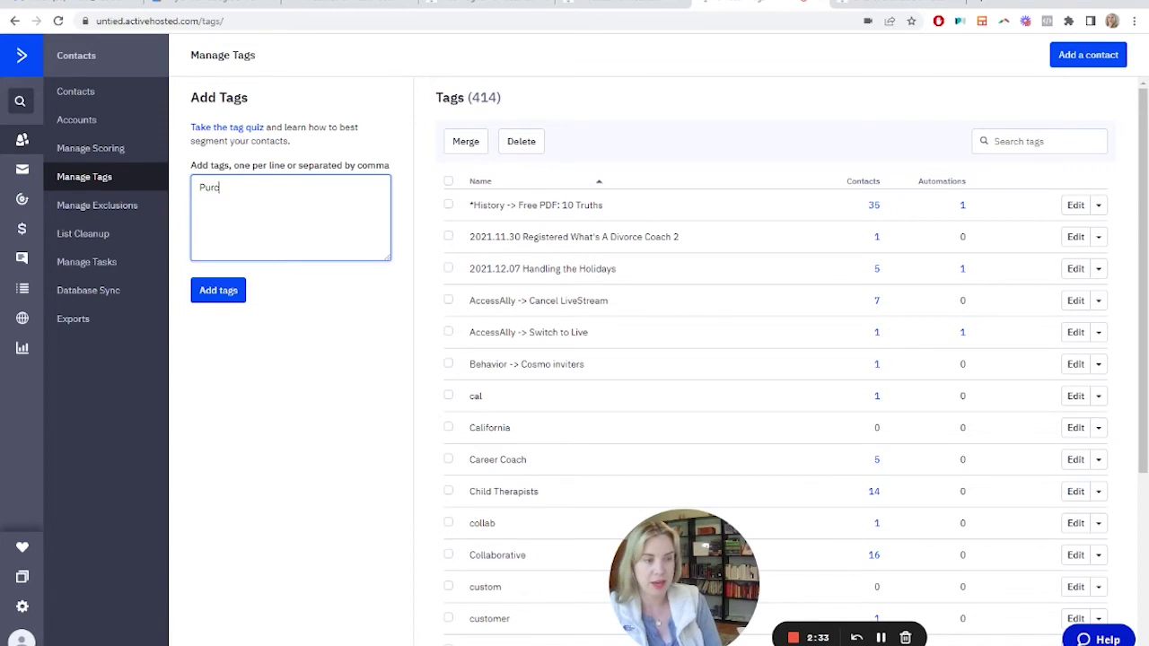
text(hase Tag ->)
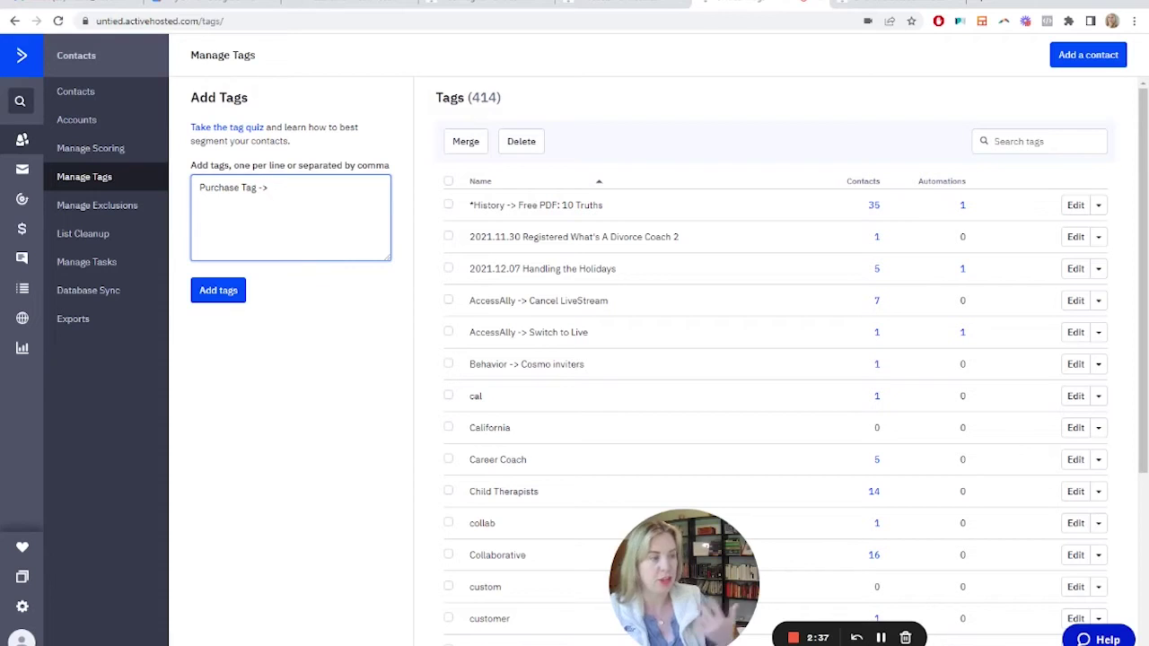
key(ctrl+a)
key(BackSpace)
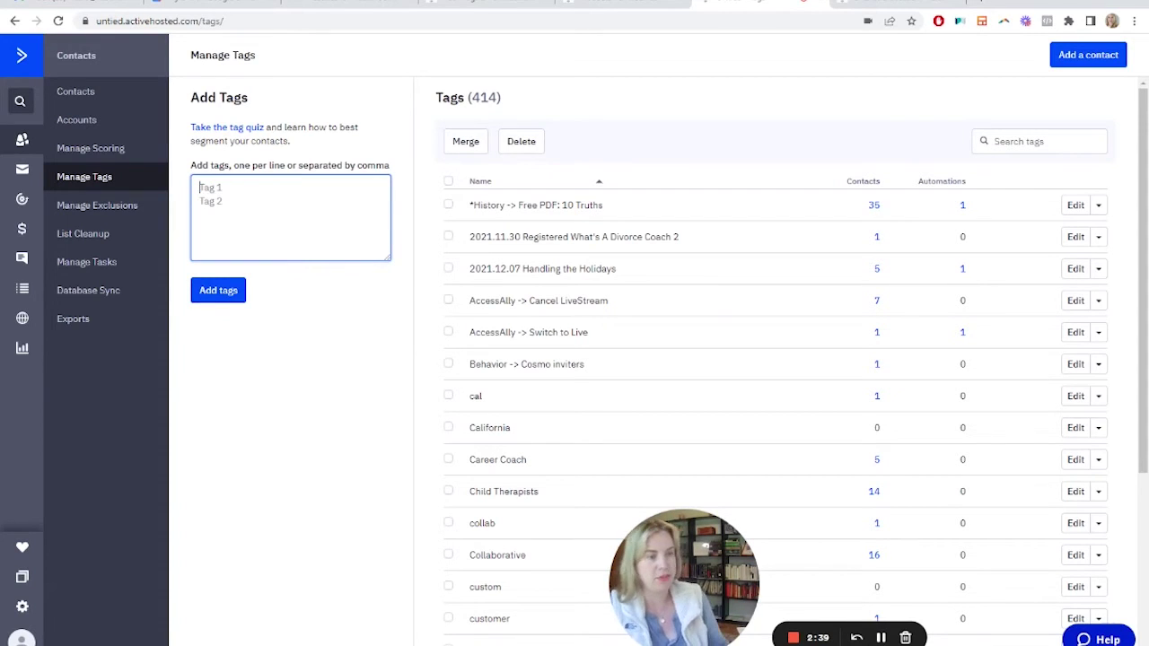
click(39, 307)
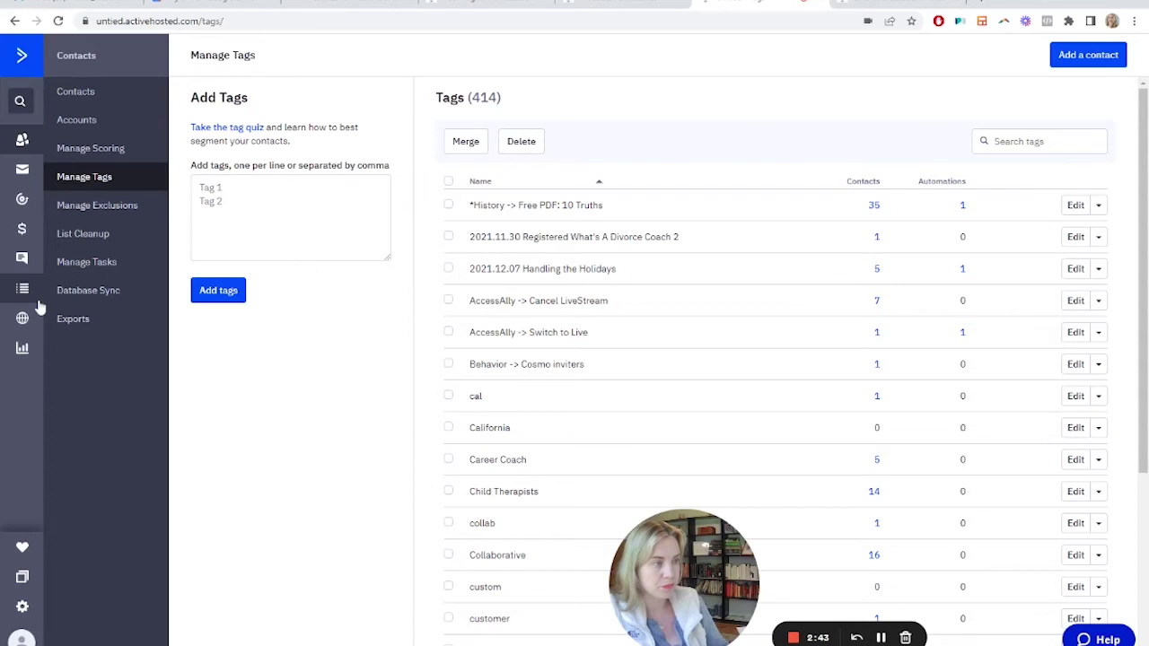
- Go from contact lists to Automations and begin a new automation with 'Create an automation'
click(24, 290)
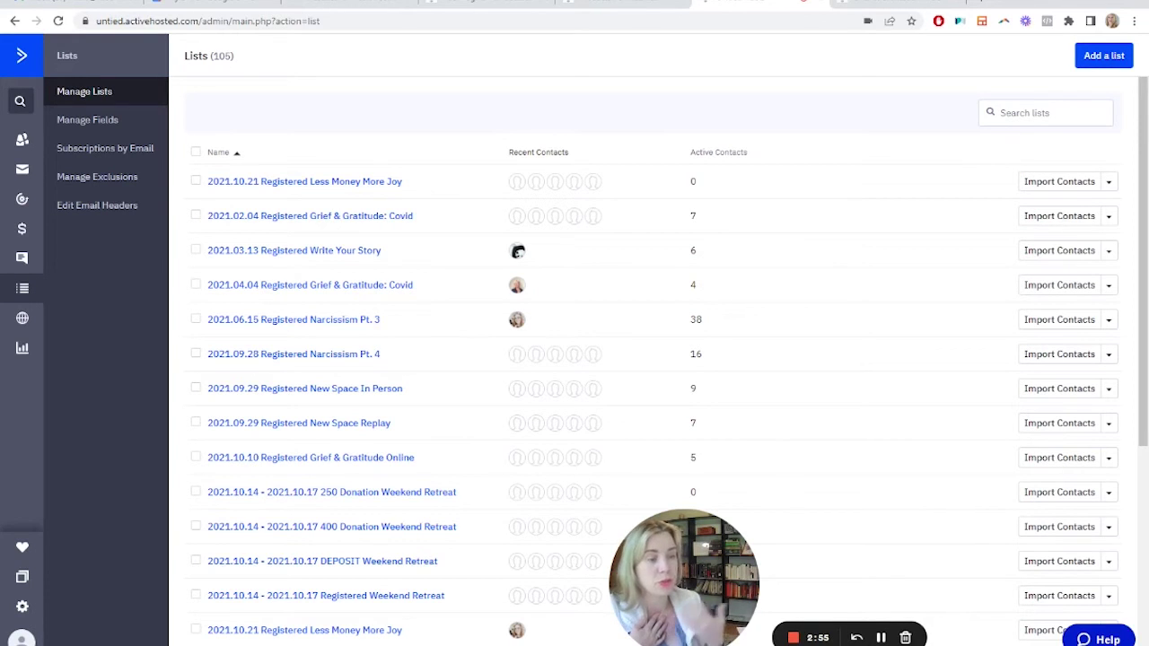
click(21, 199)
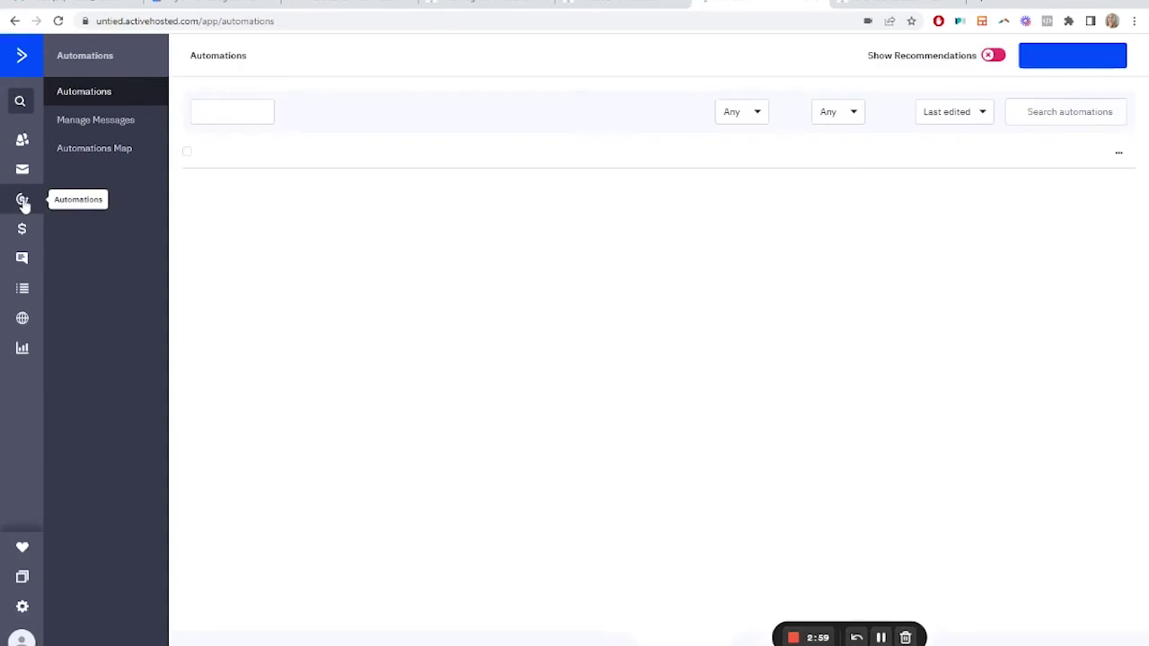
click(1039, 65)
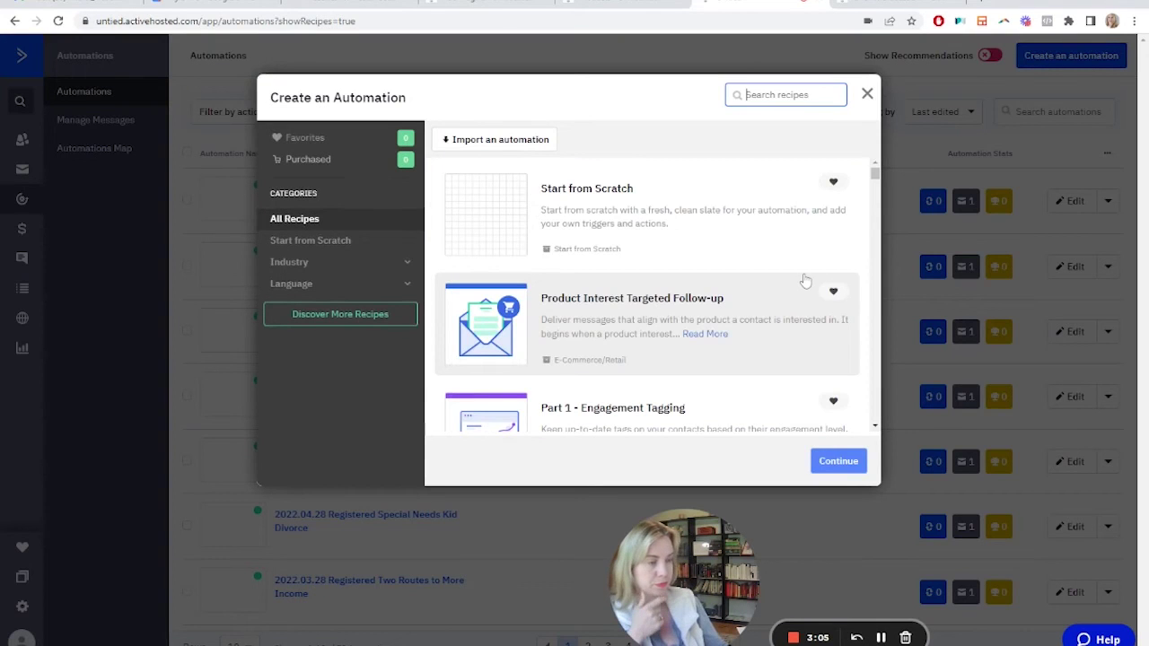
- Start Automation 73 from scratch and browse the trigger list down to the purchase triggers
click(649, 232)
click(820, 462)
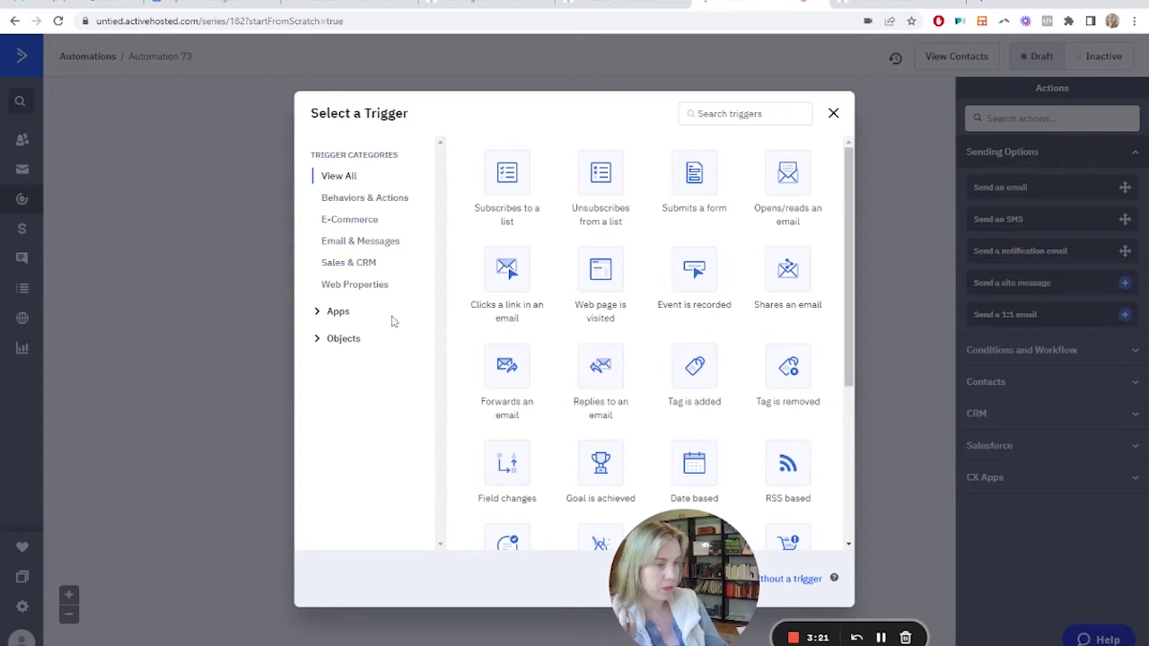
click(330, 319)
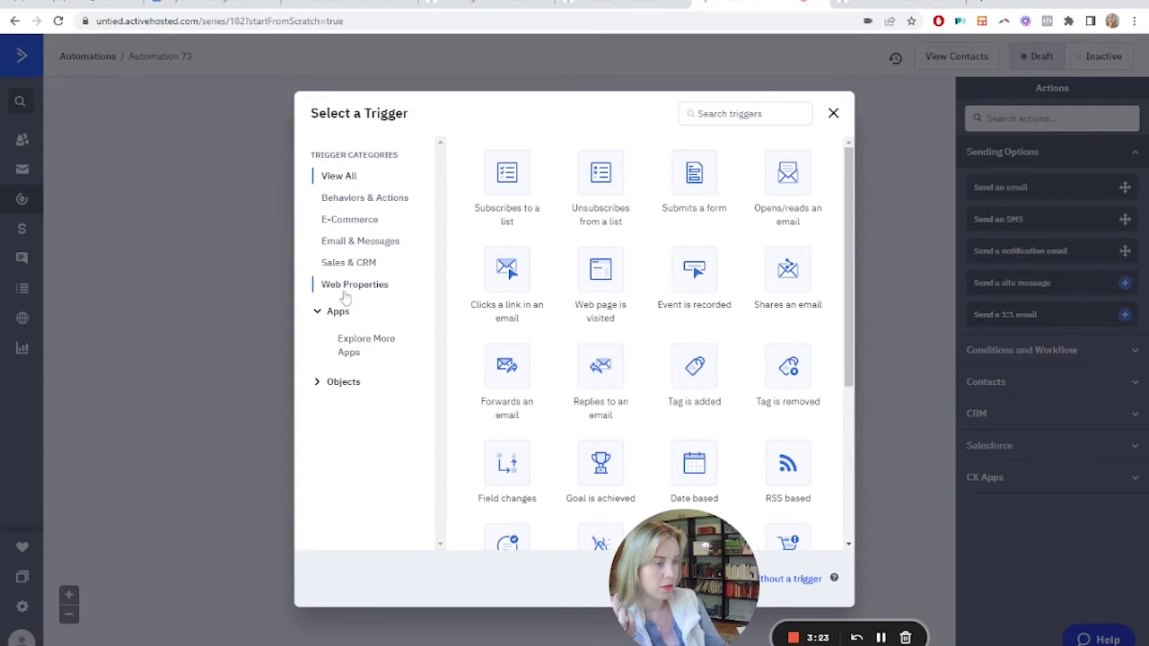
click(336, 310)
scroll(695, 287, down, 3)
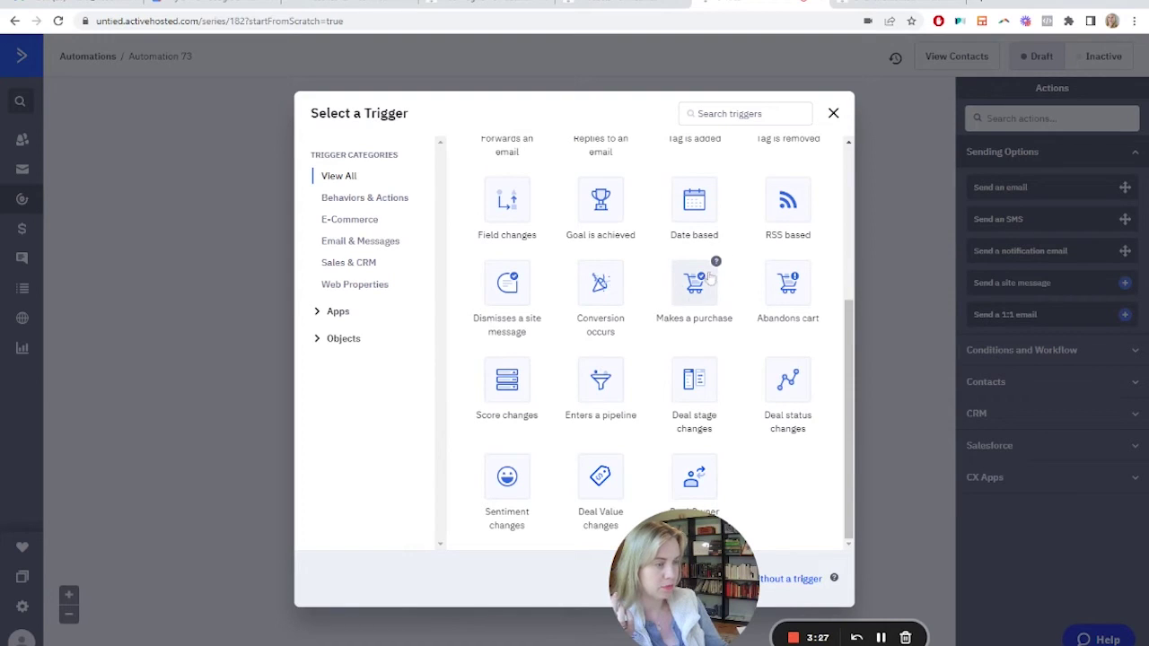
- Use 'Makes a purchase' as the trigger, limited to the untied.net WooCommerce integration
click(684, 313)
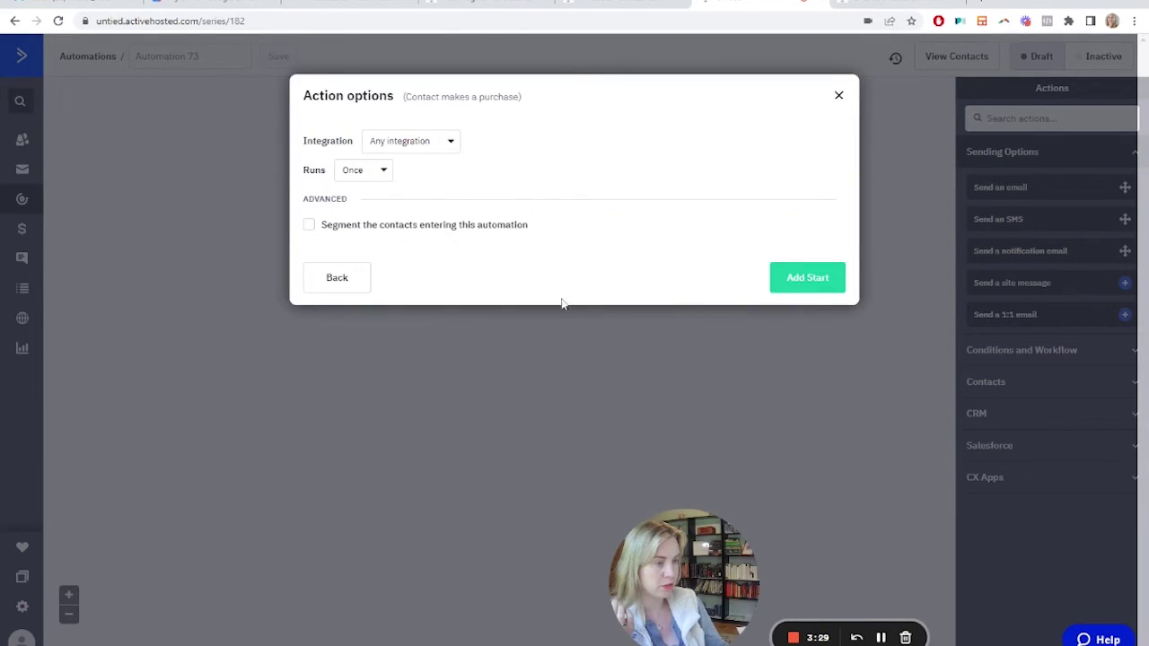
click(446, 145)
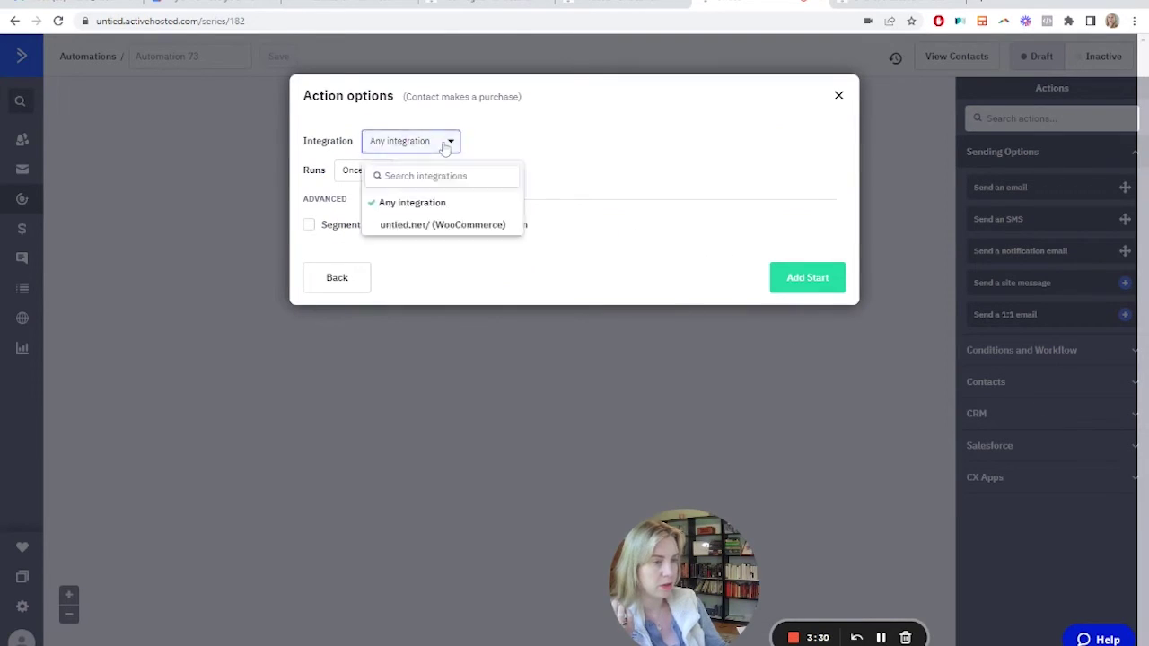
click(452, 226)
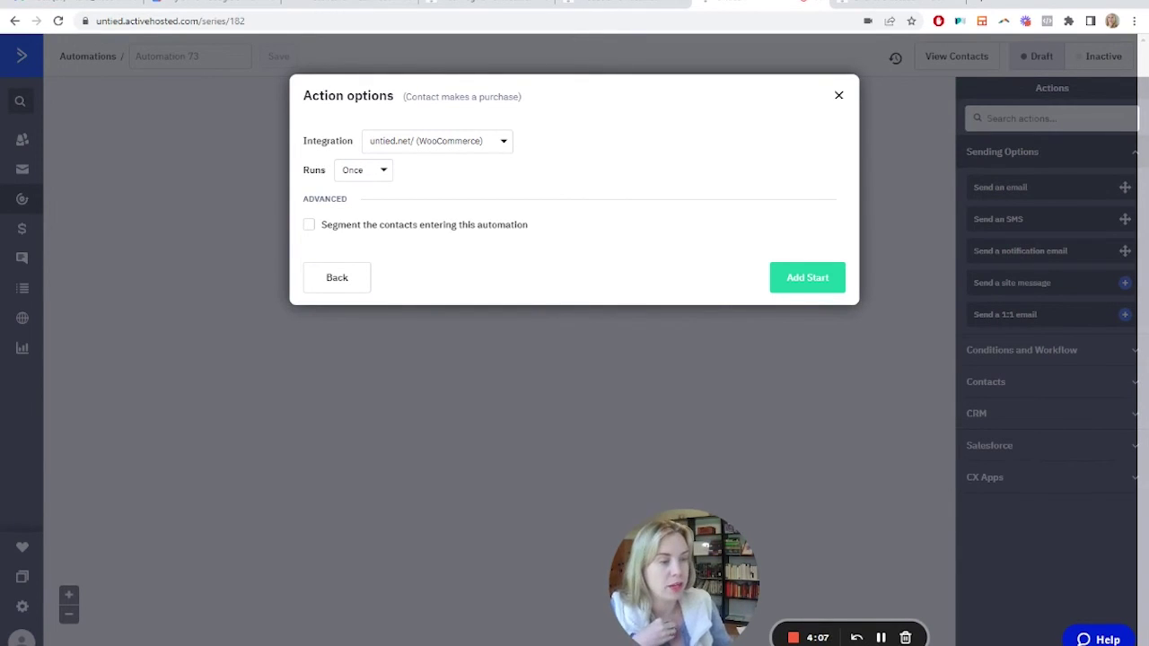
- Segment entering contacts with a 'Product ID in Any Order' condition
click(309, 226)
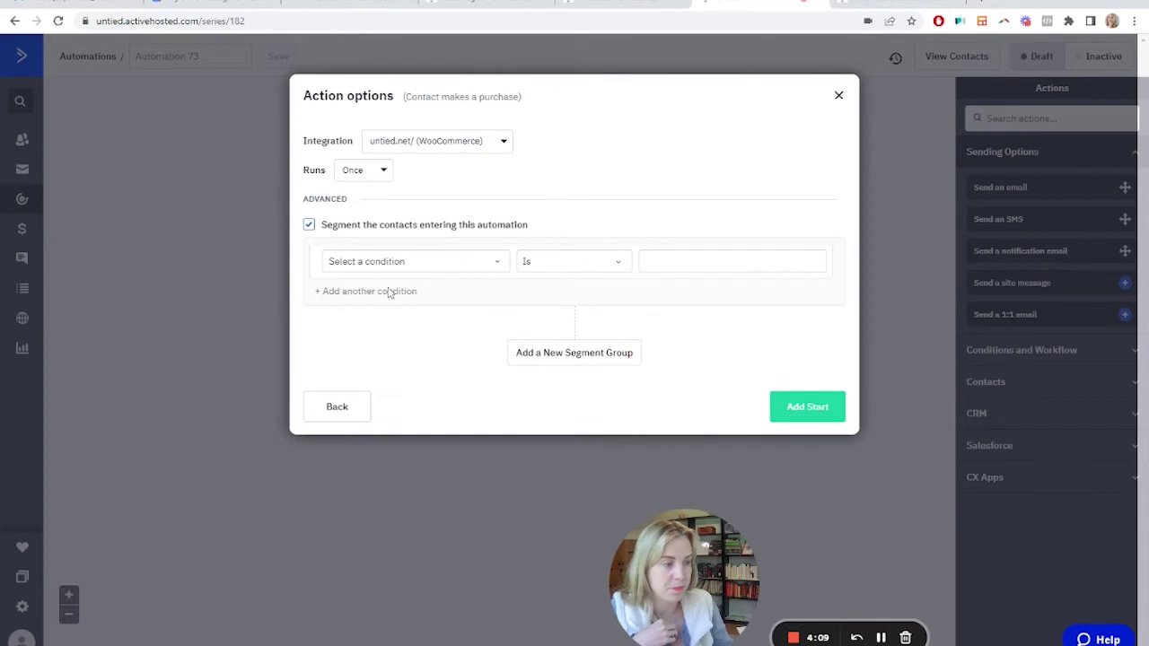
click(413, 261)
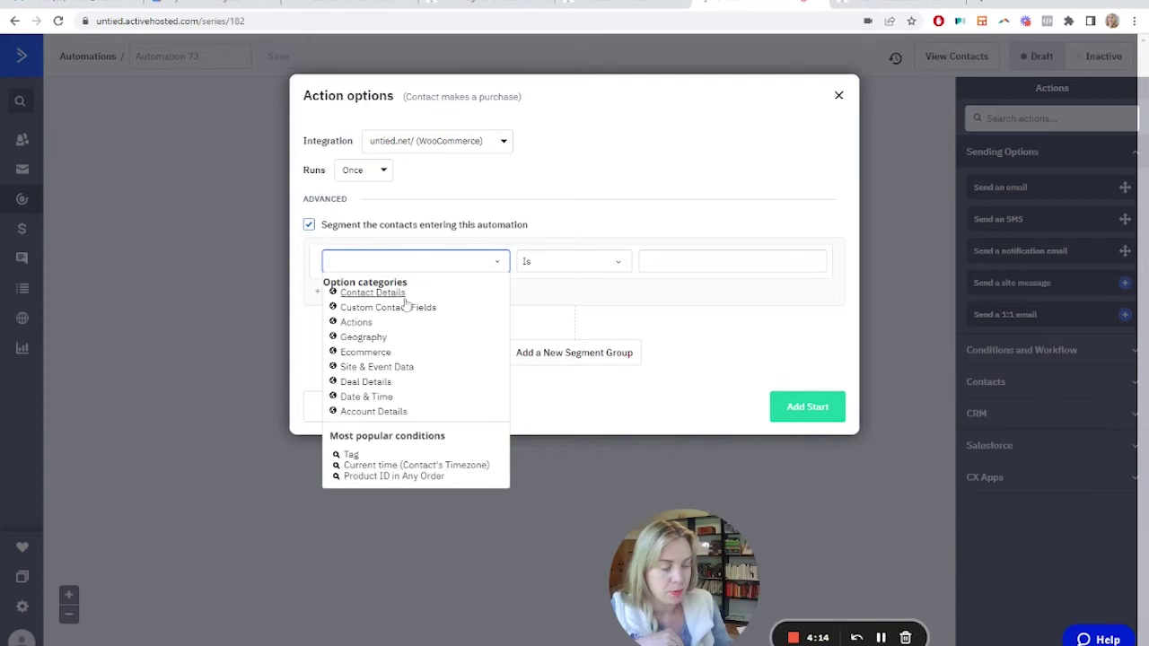
click(368, 476)
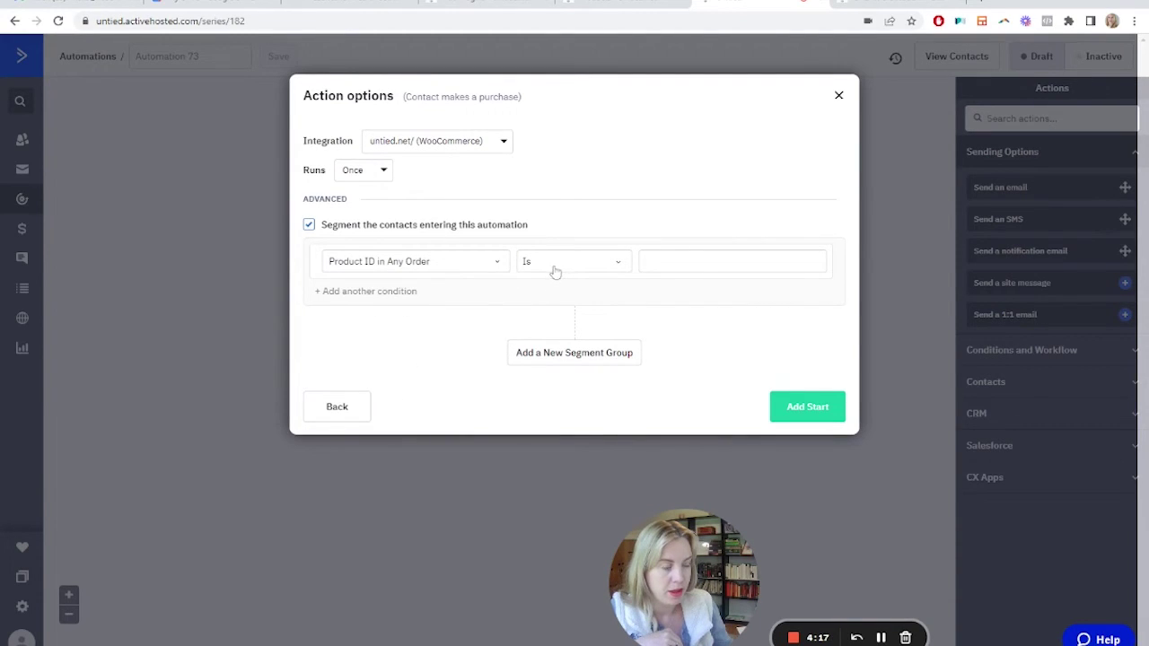
click(732, 261)
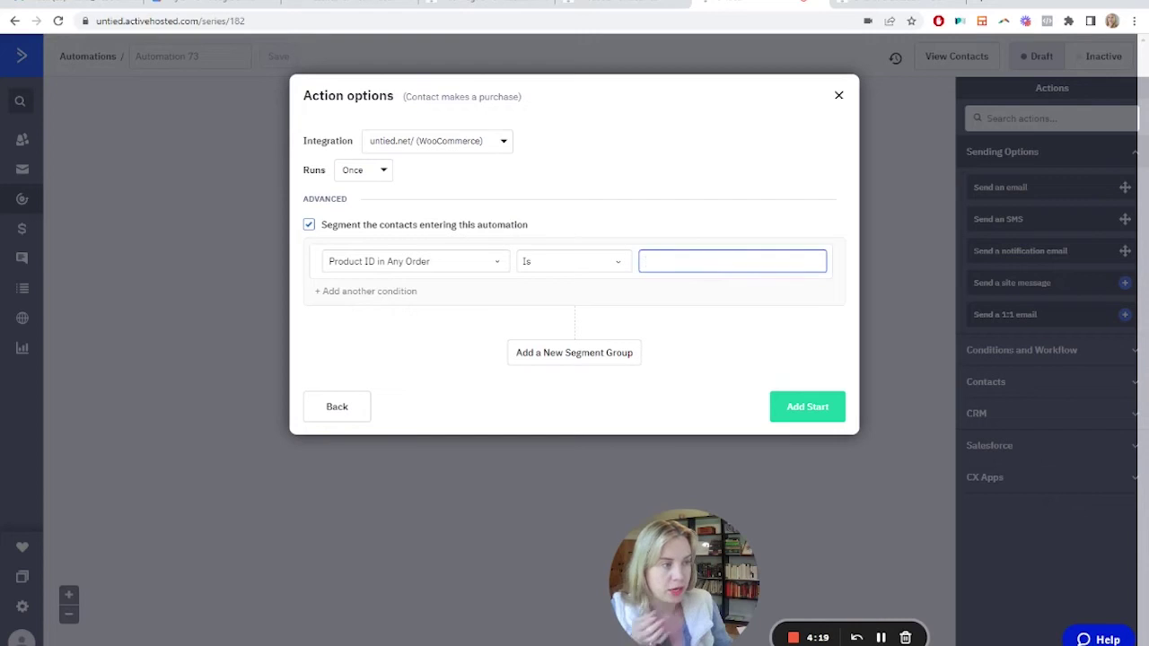
- Copy product ID 37628 of 'Grief & Gratitude In Person | June 16th' from WooCommerce Products
click(622, 6)
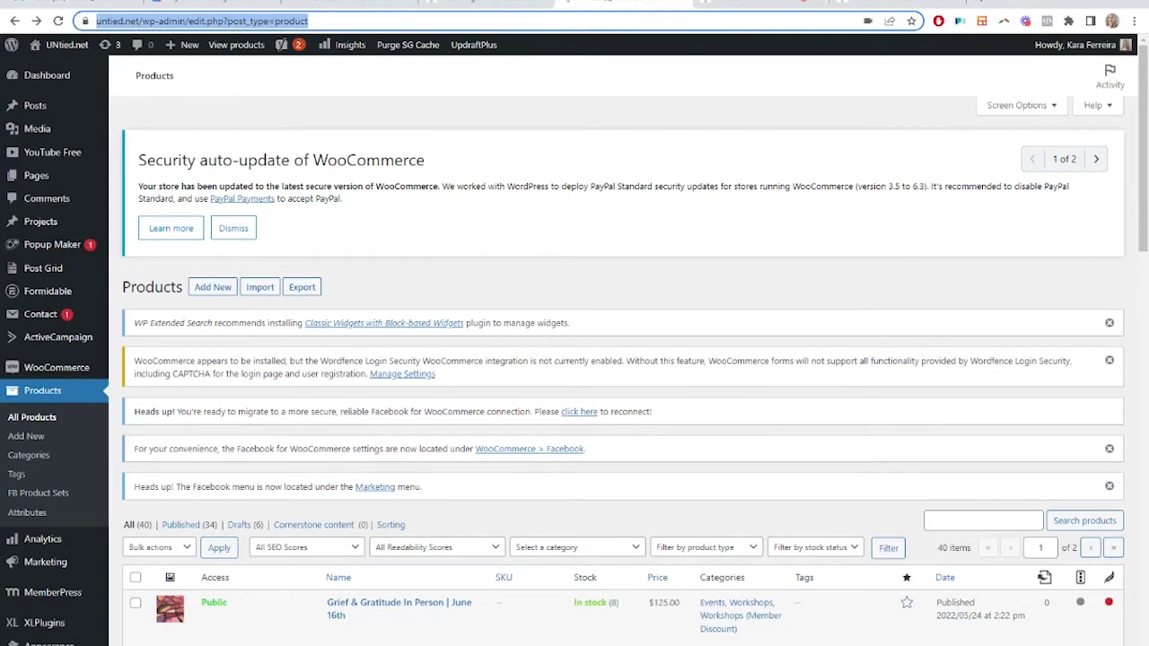
scroll(362, 200, down, 5)
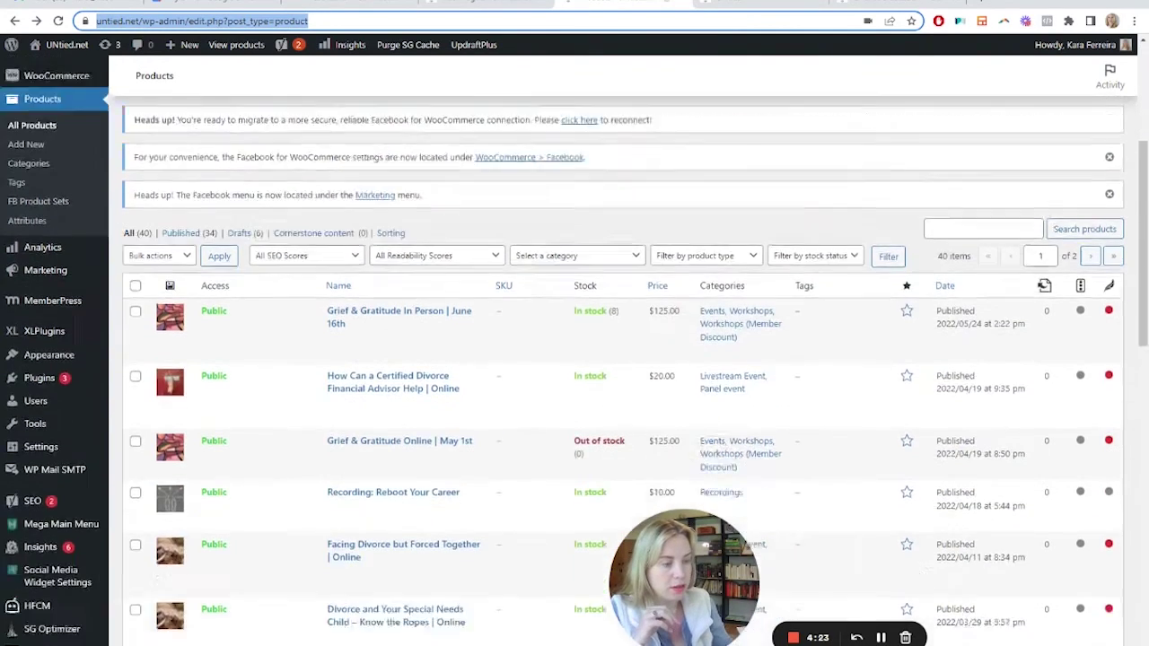
scroll(254, 351, up, 3)
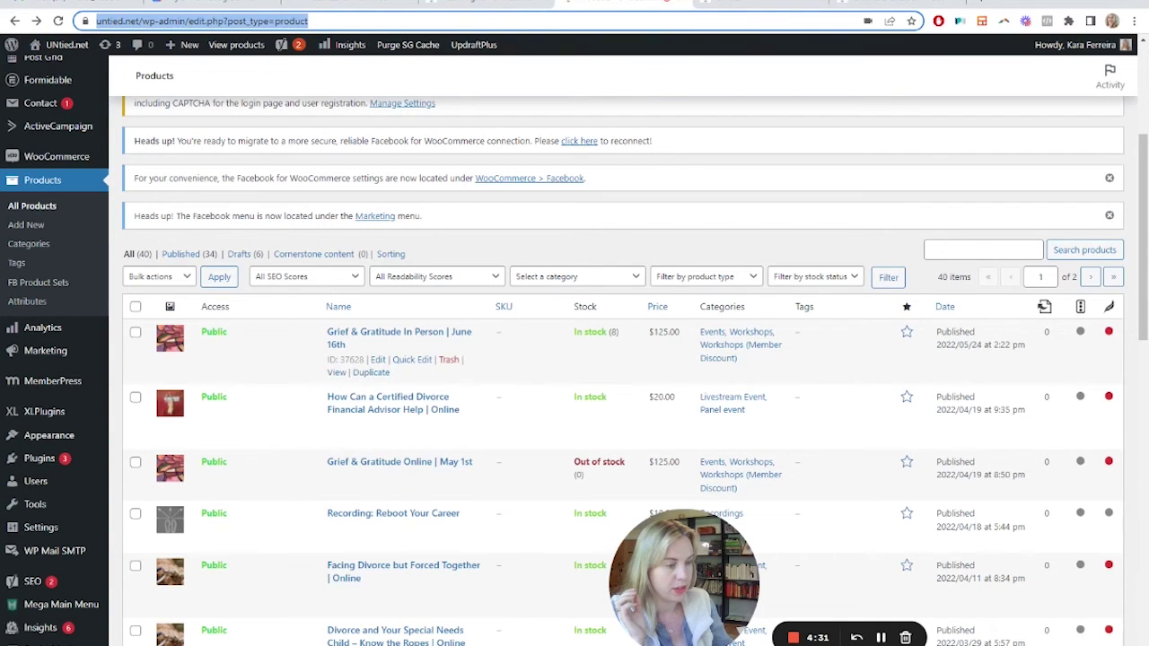
drag(353, 359, 340, 359)
key(ctrl+c)
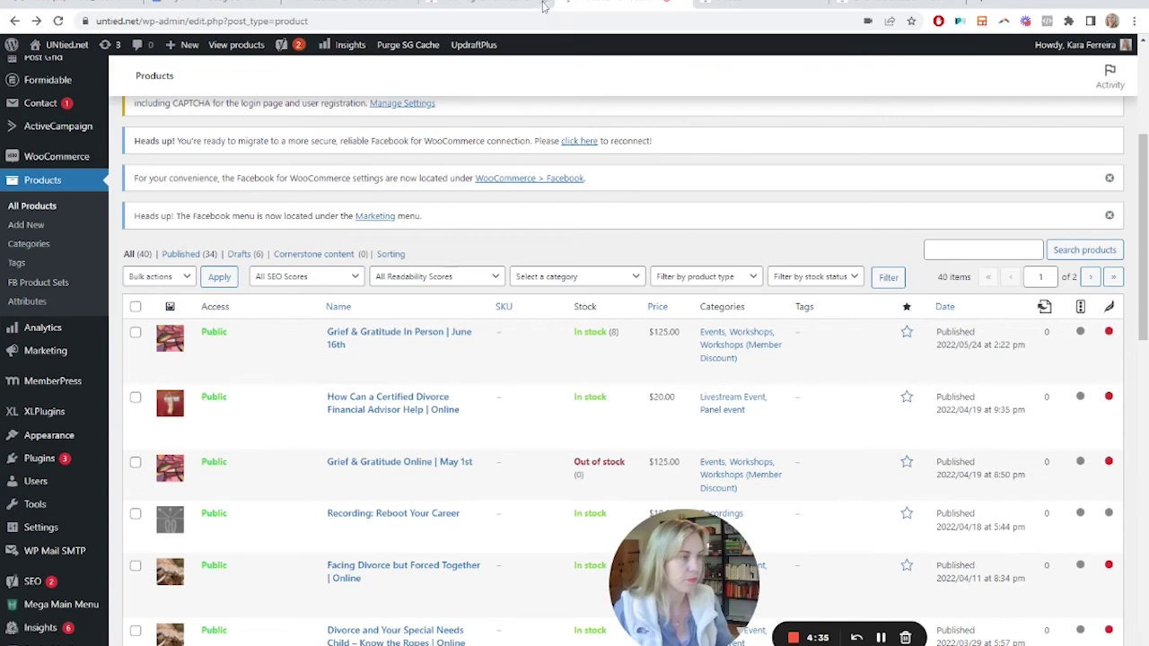
click(736, 9)
- Set the condition to Product ID in Any Order is 37628 and add the trigger as the start
key(ctrl+v)
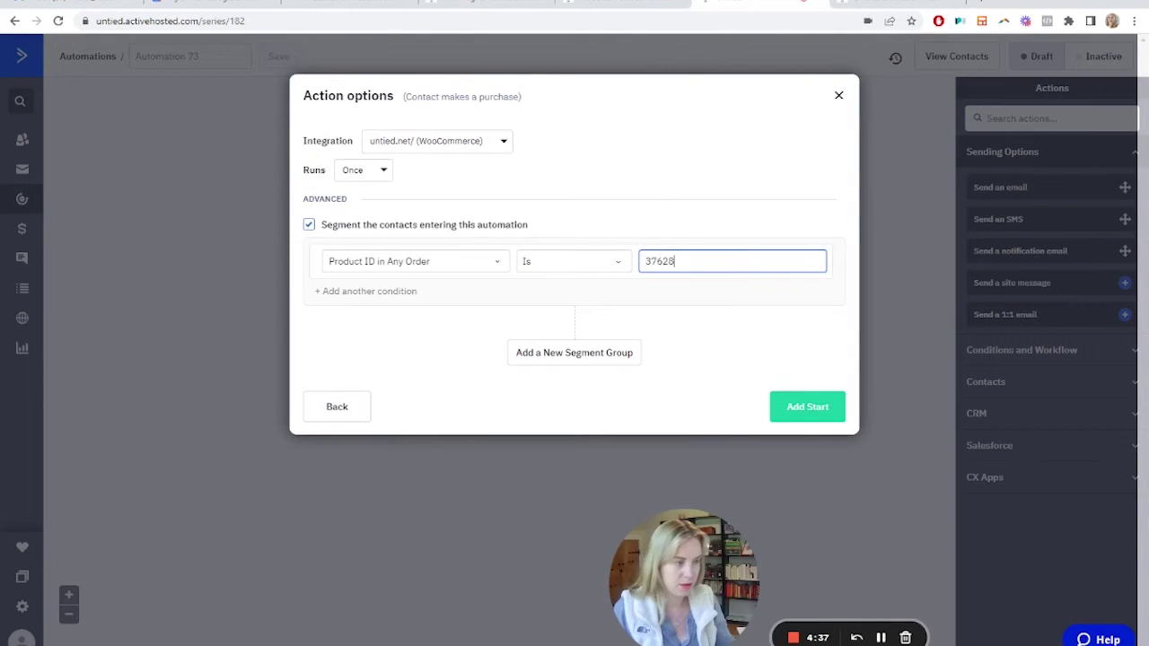
click(502, 264)
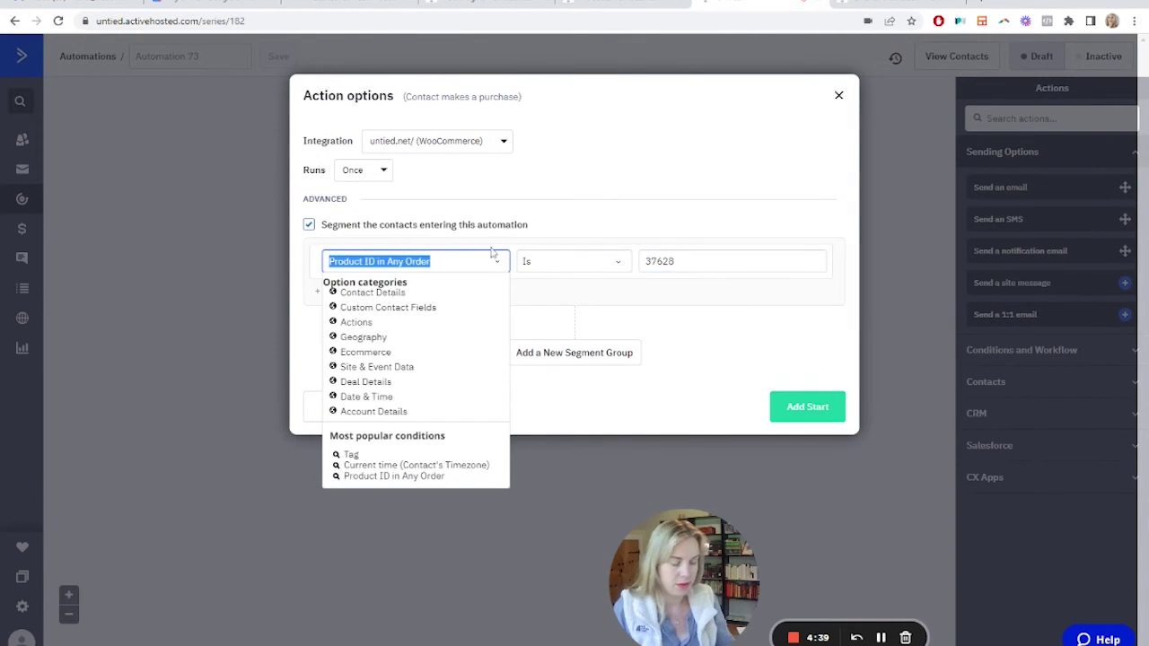
text(product id)
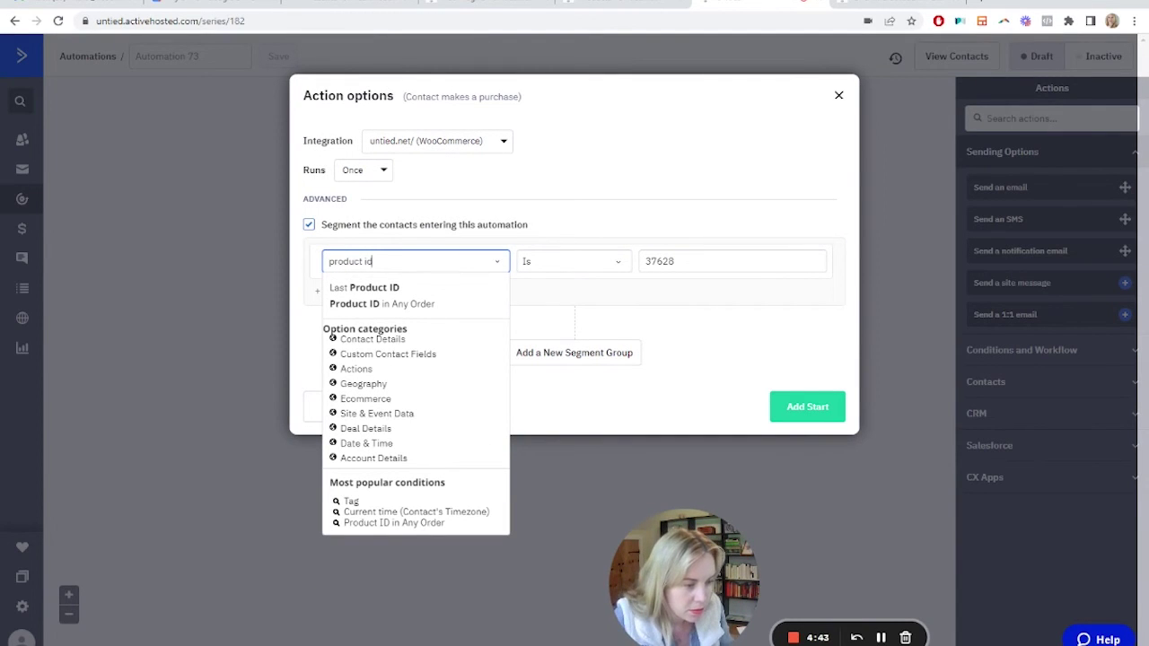
click(429, 305)
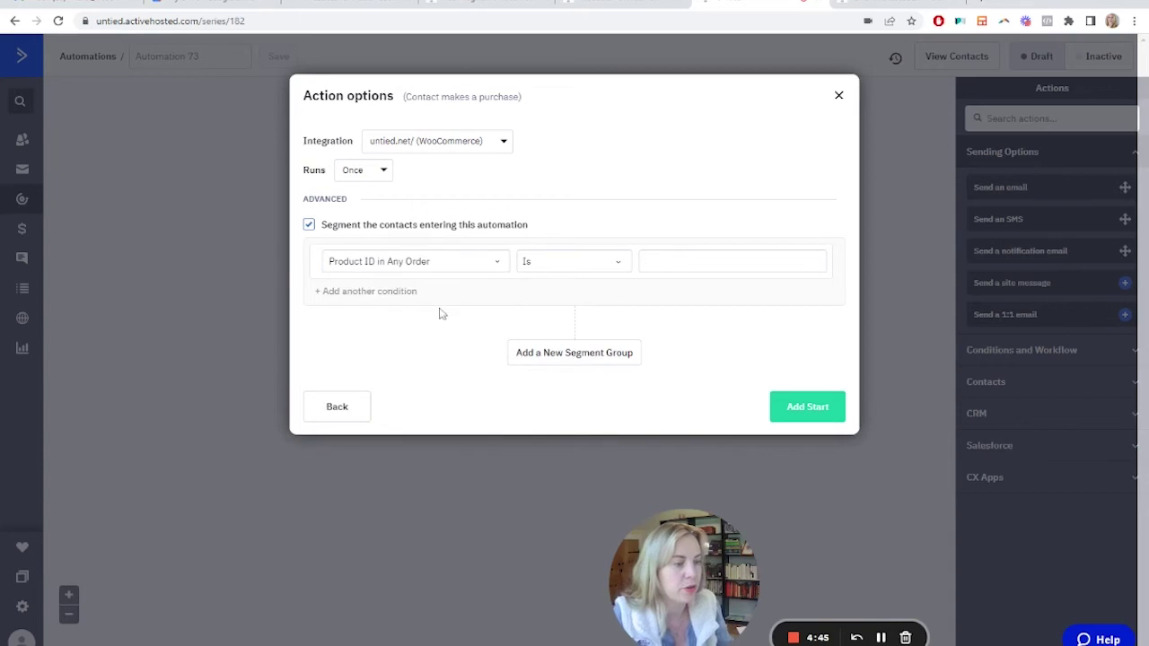
click(686, 261)
text(37628)
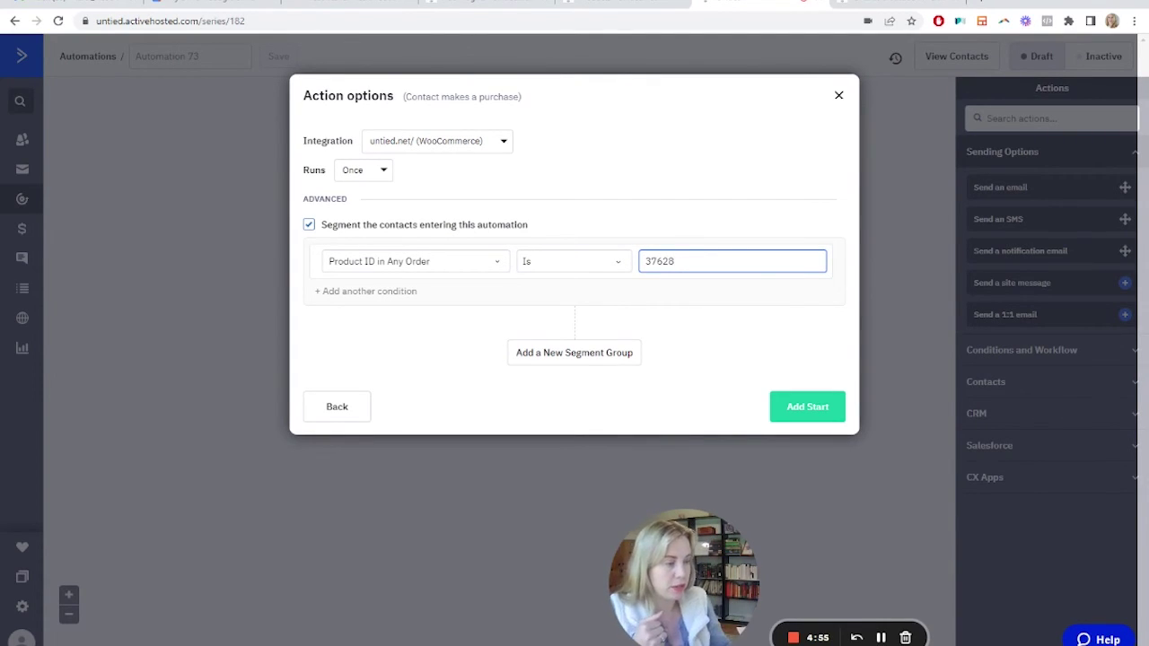
click(816, 418)
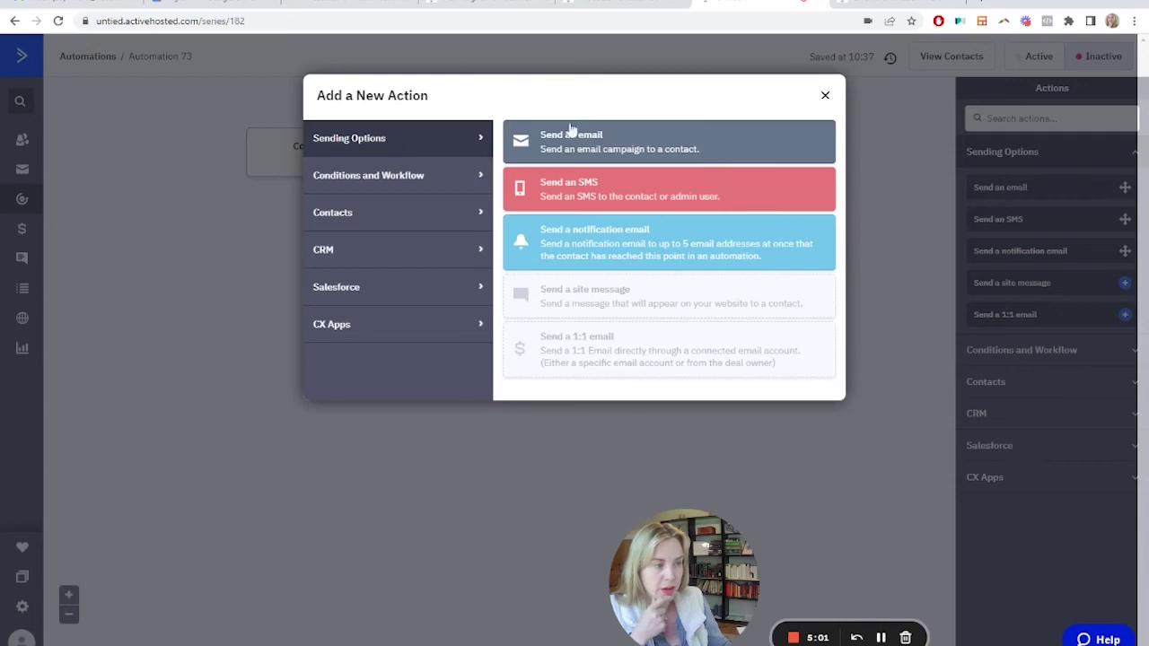
- Add a send-email step with a new draft email named 'Thank You for Purchase Product 1'
click(569, 145)
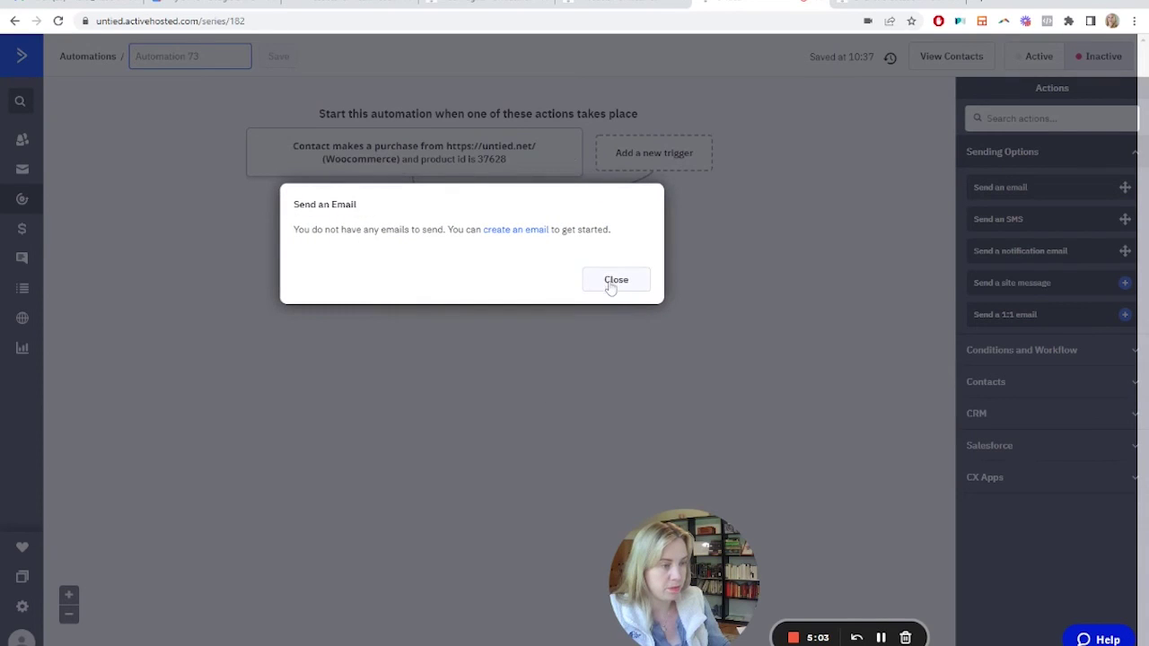
click(539, 234)
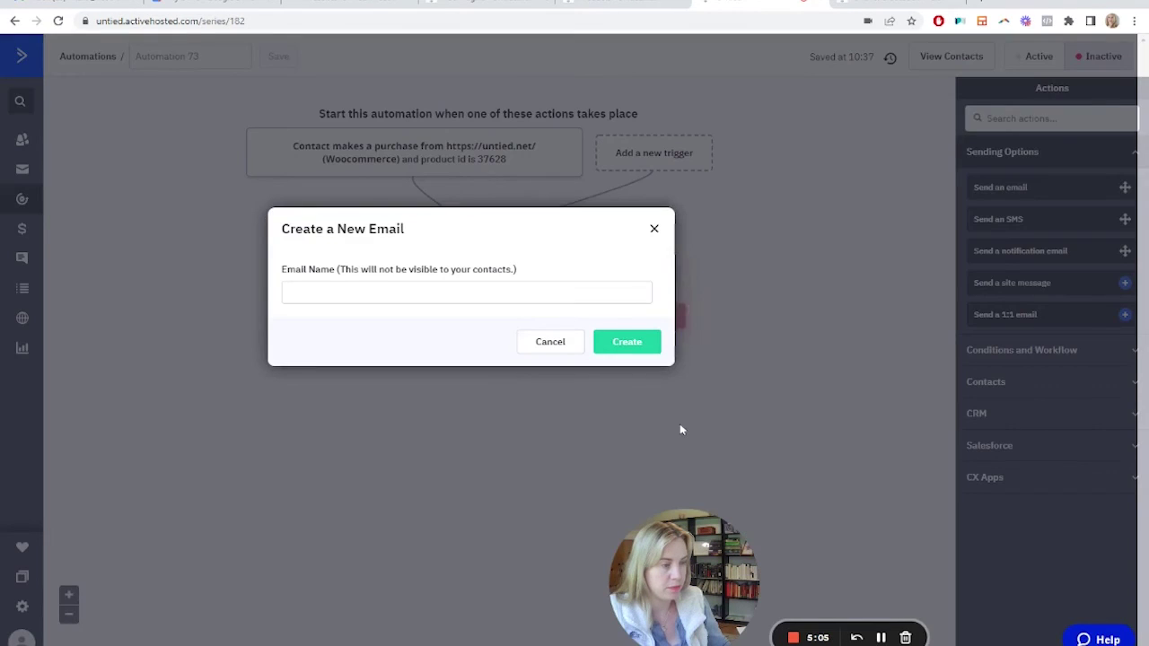
text(Thank You)
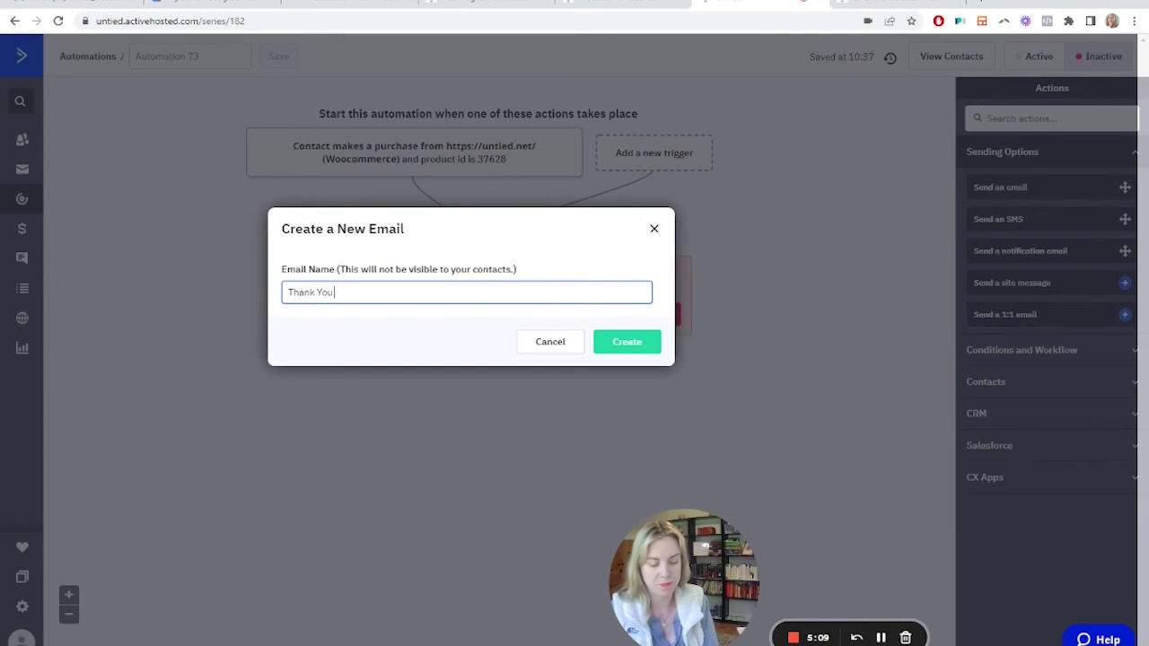
text( for Purcha)
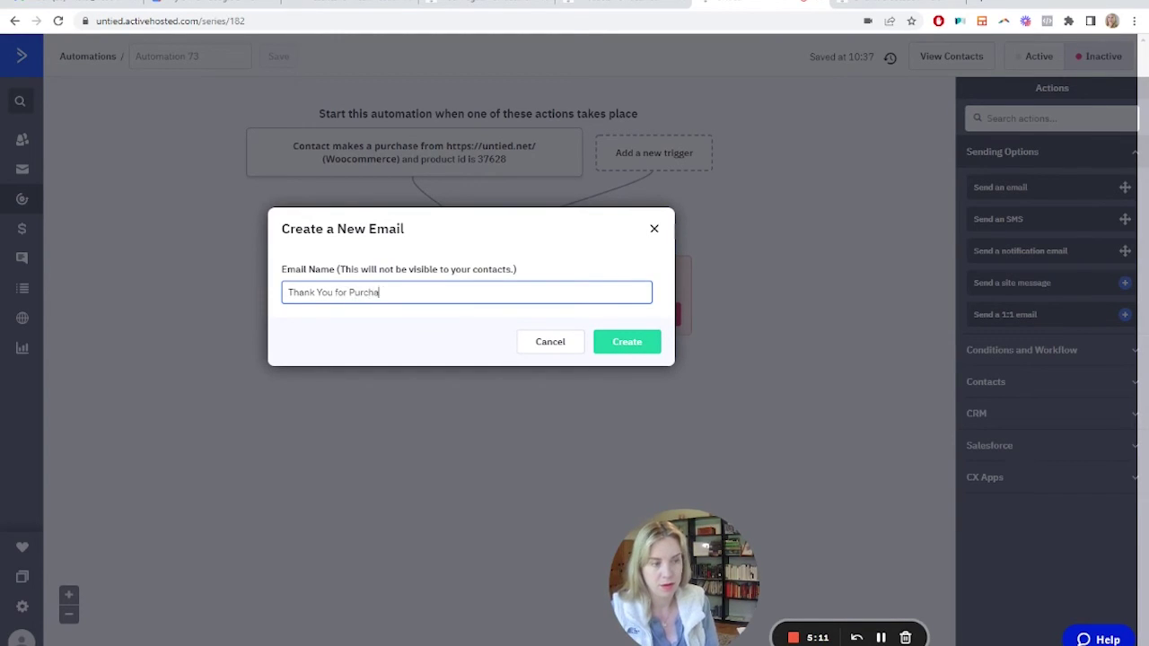
text(se Product 1)
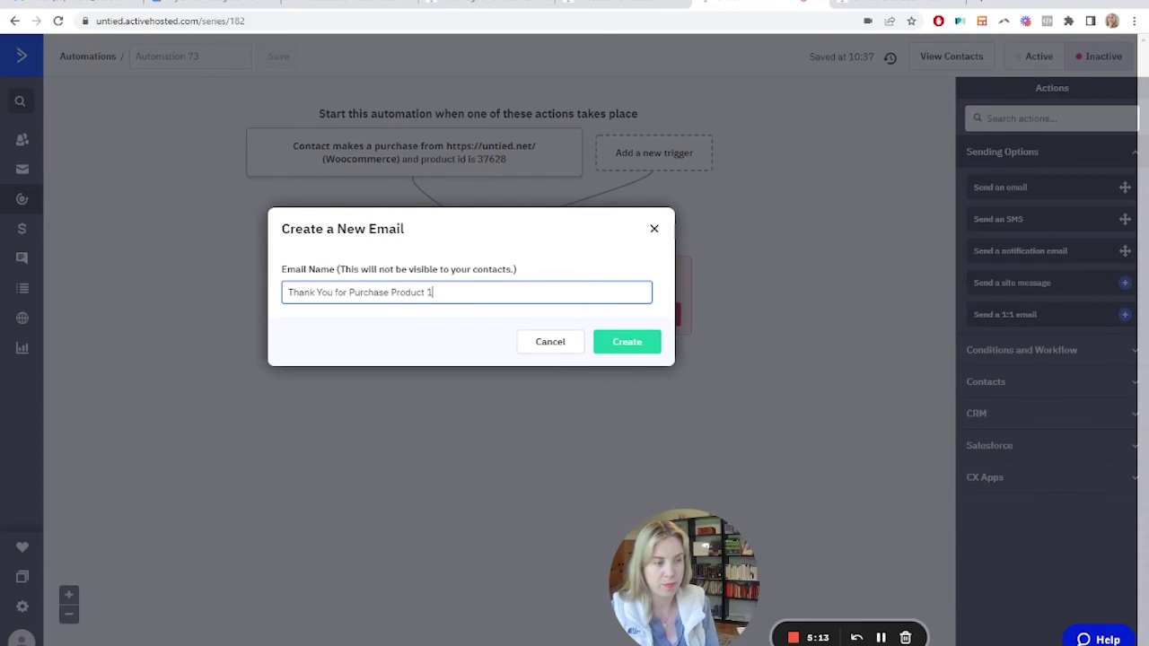
key(Return)
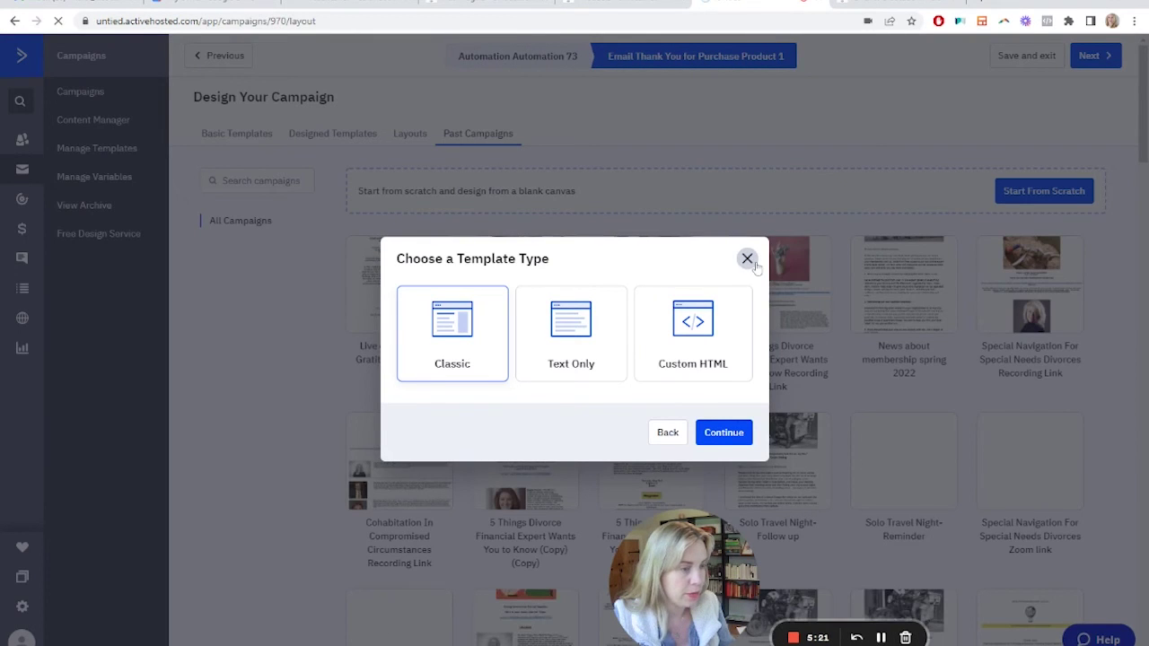
click(676, 432)
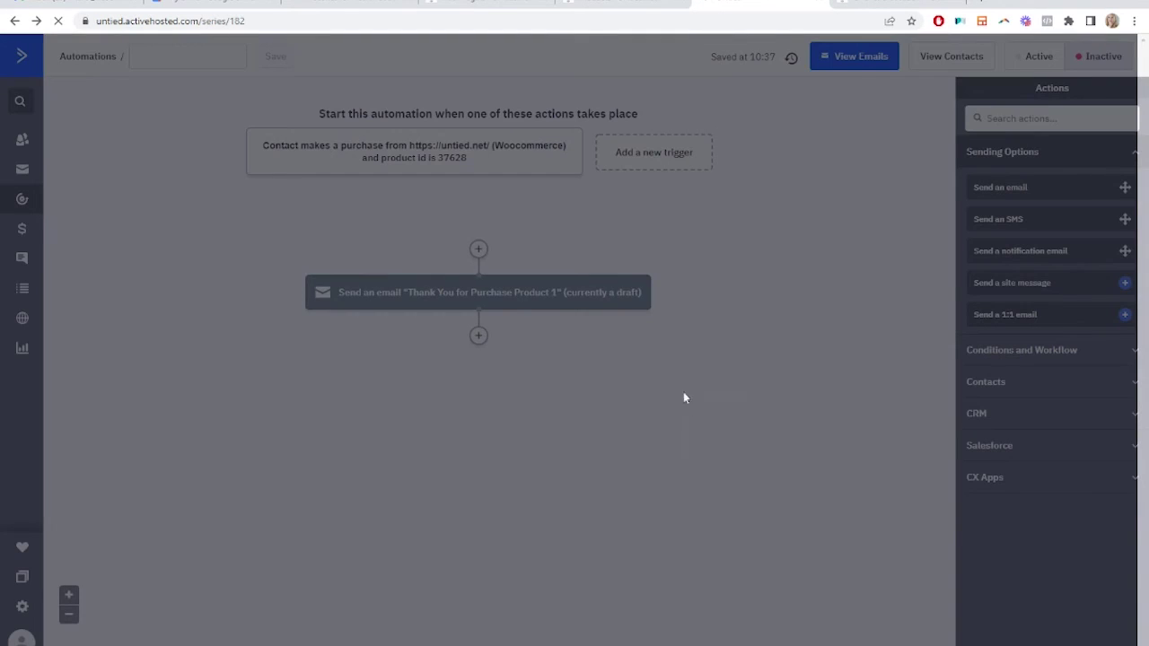
click(564, 349)
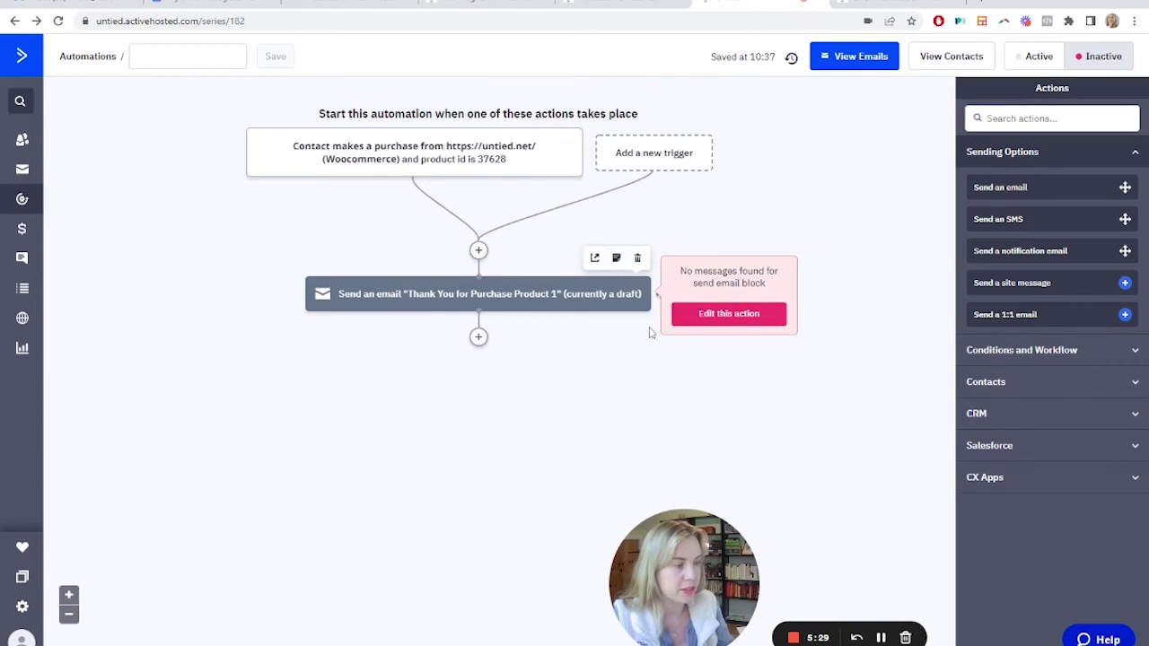
click(478, 337)
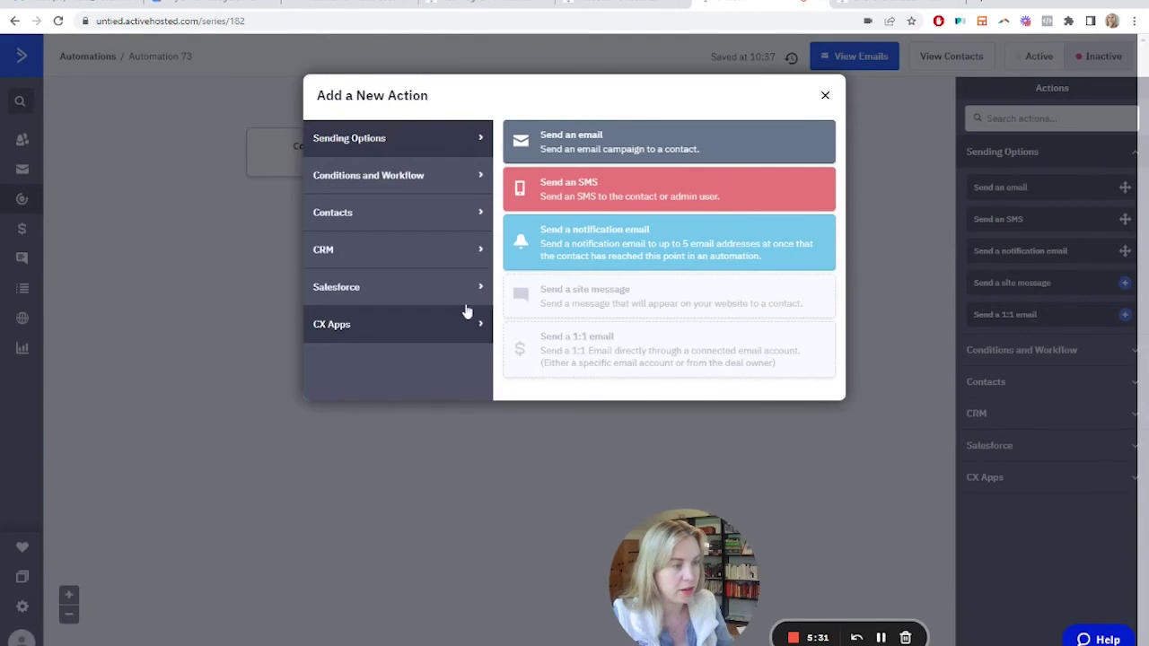
click(415, 229)
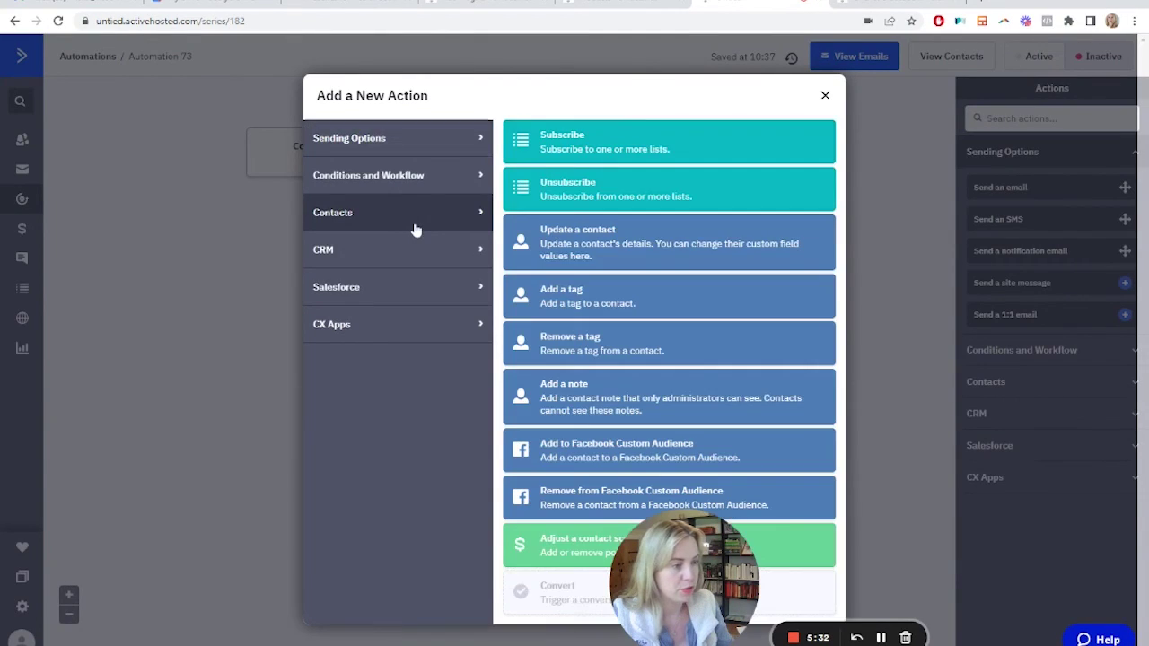
click(590, 157)
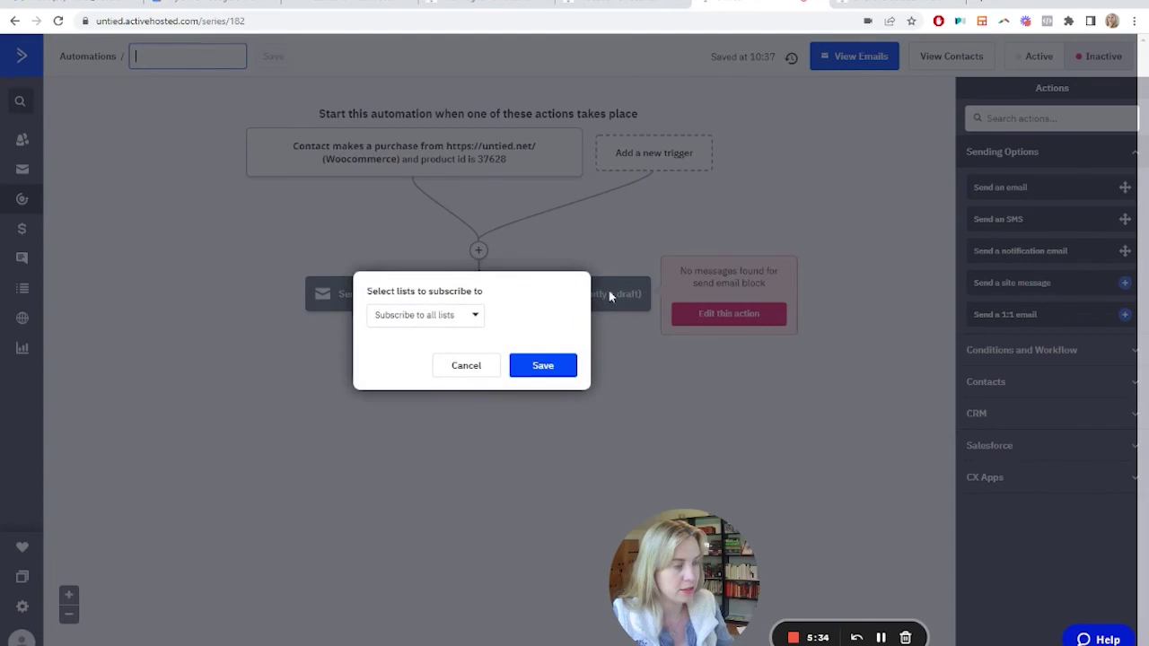
click(467, 329)
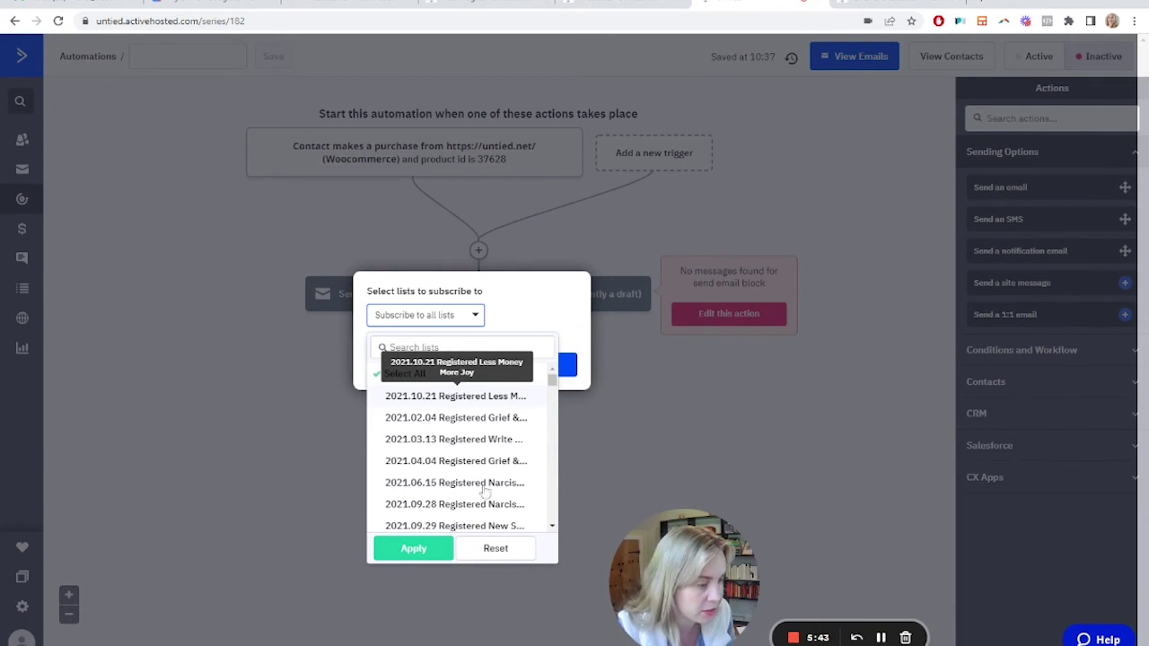
click(565, 395)
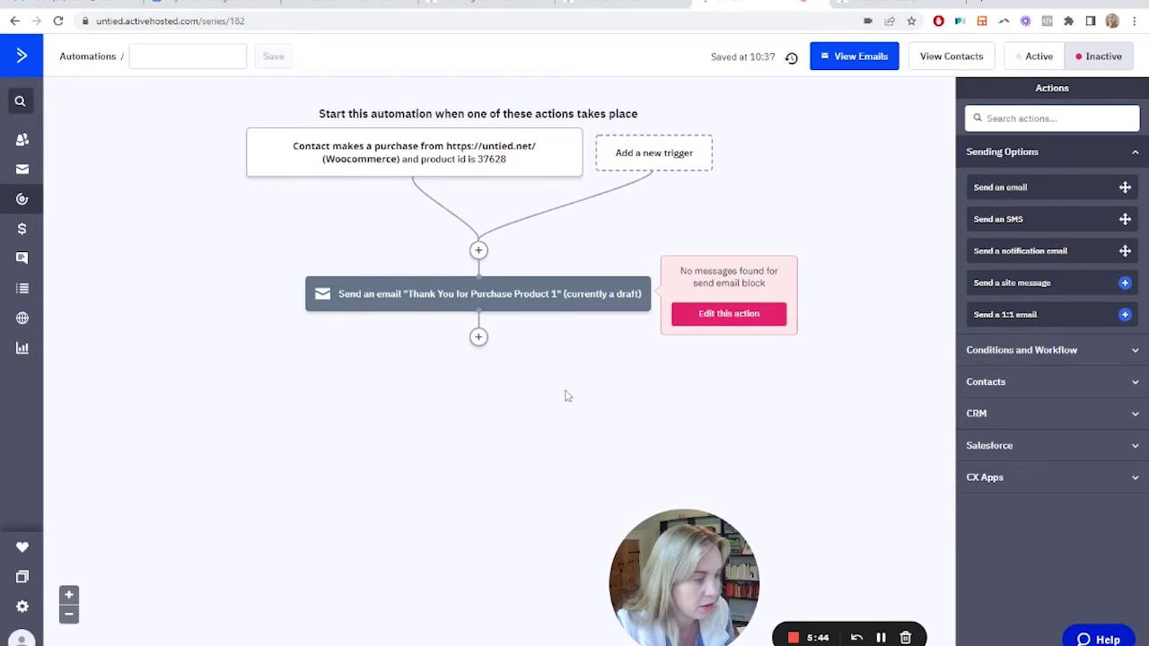
click(478, 338)
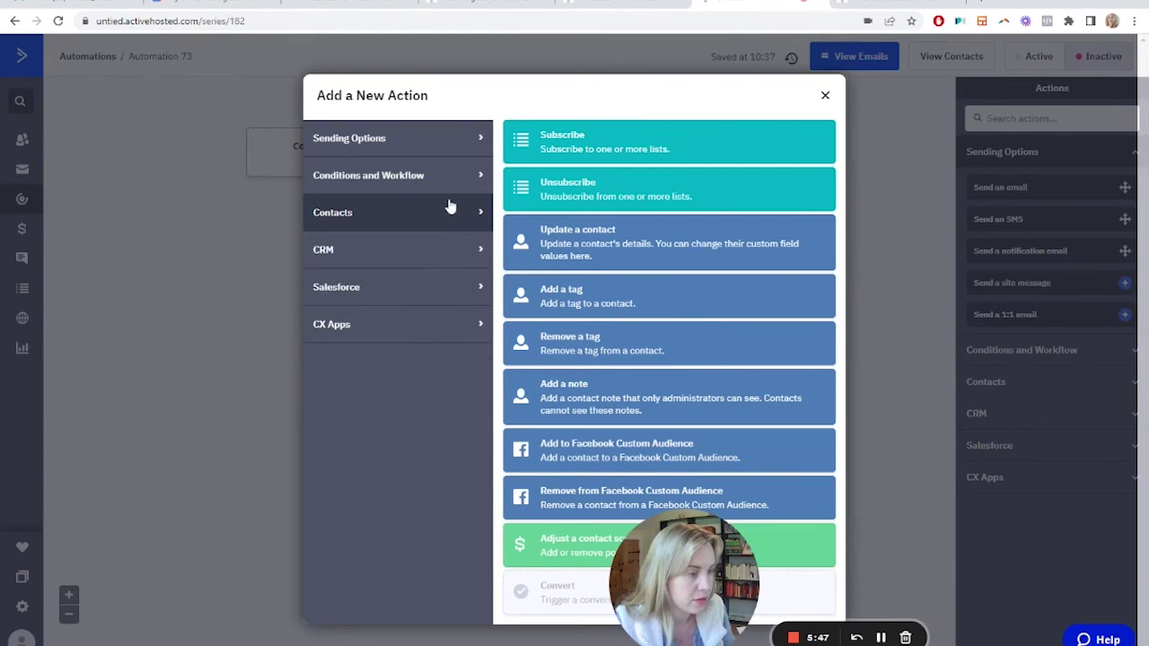
click(593, 305)
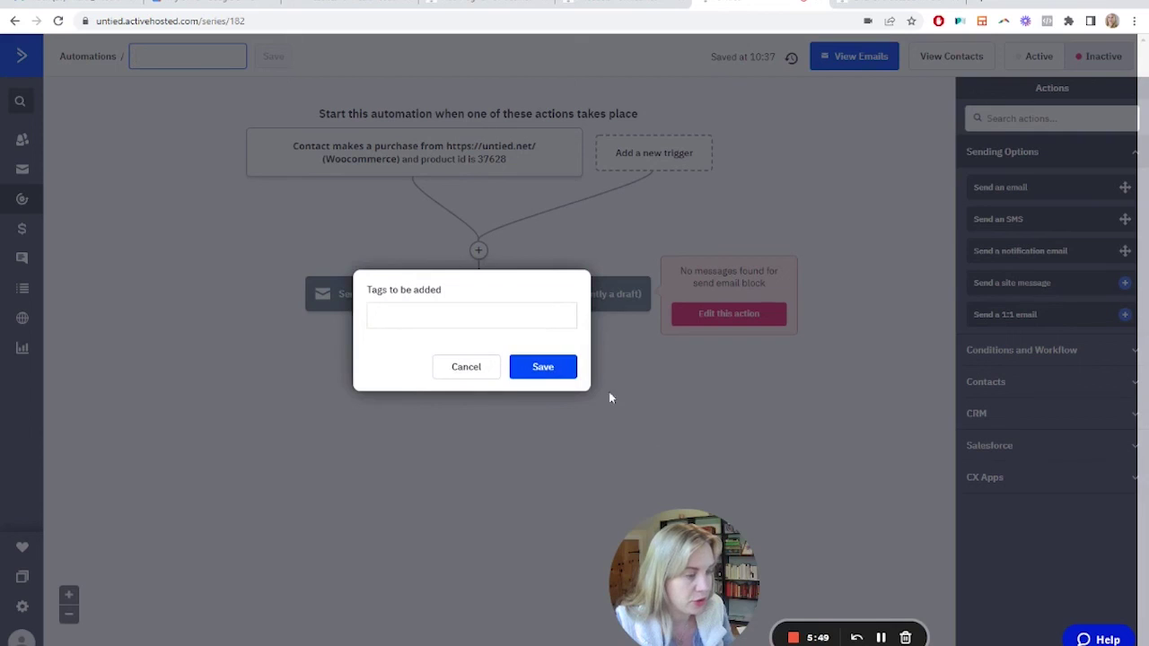
click(471, 315)
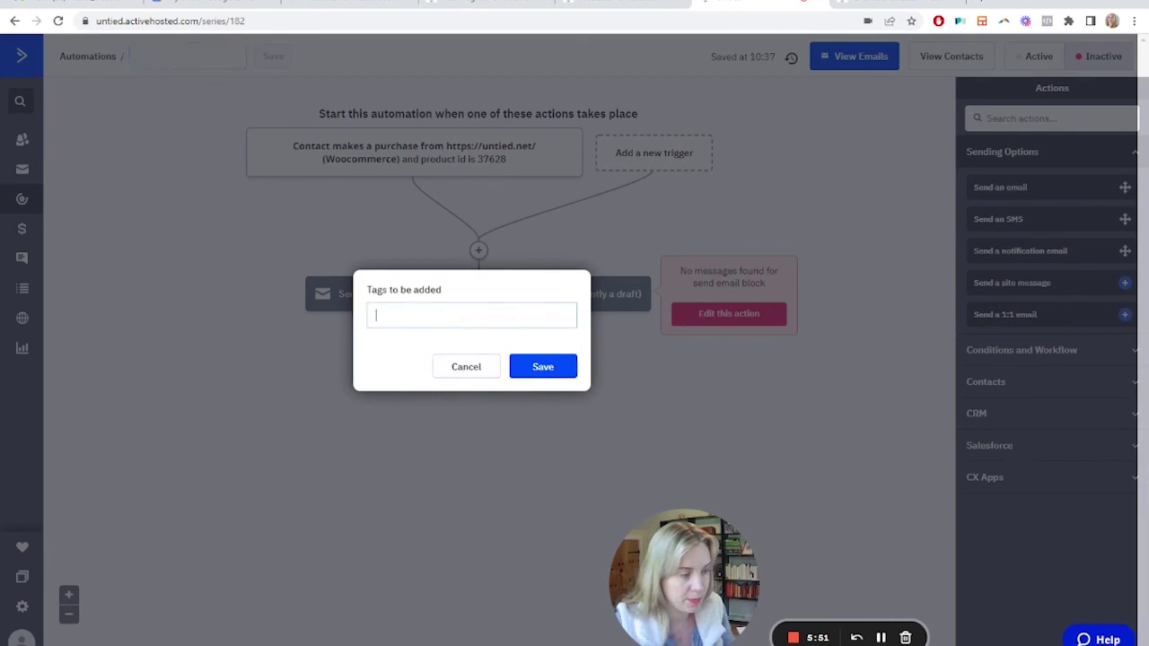
click(445, 369)
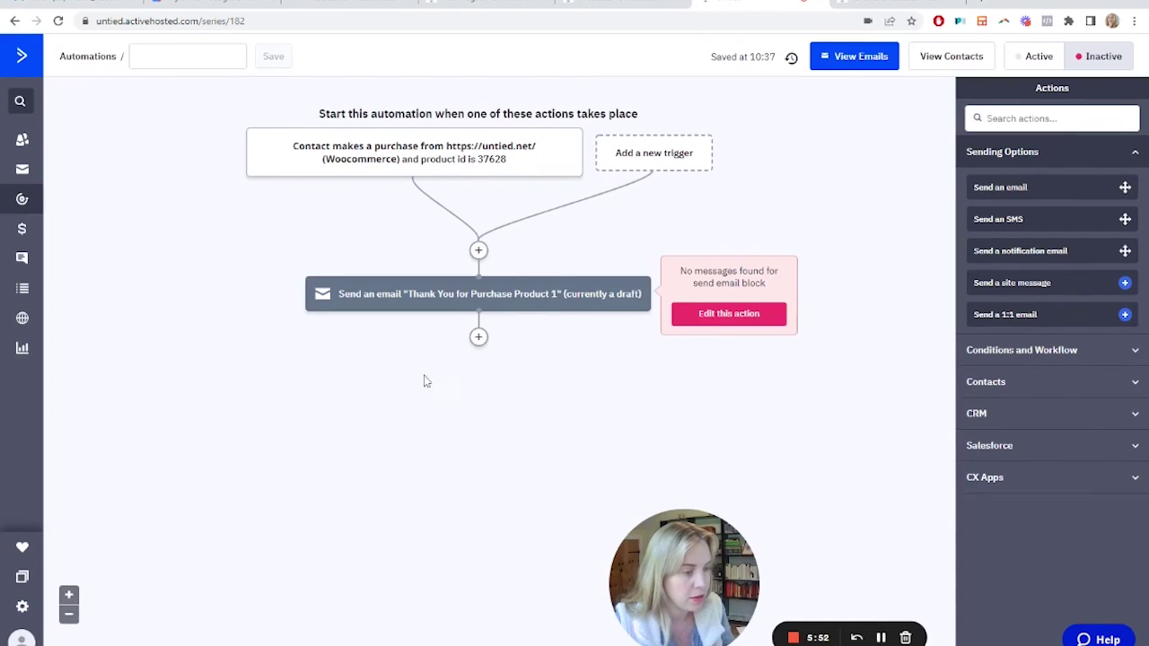
click(478, 336)
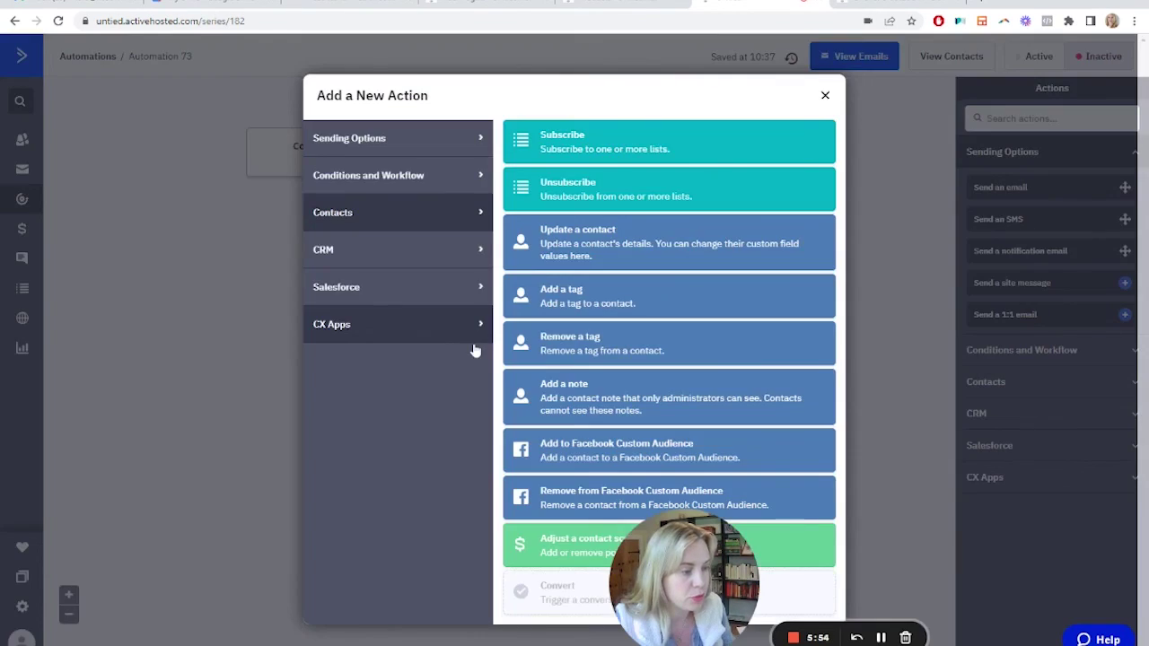
click(386, 142)
click(403, 177)
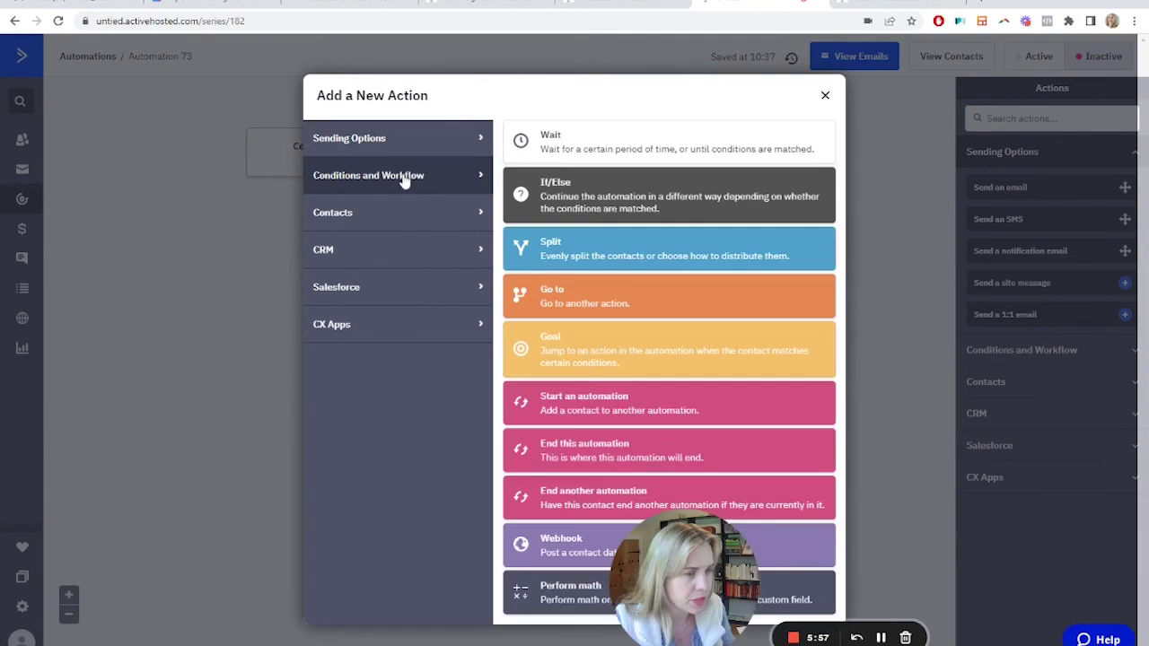
click(556, 136)
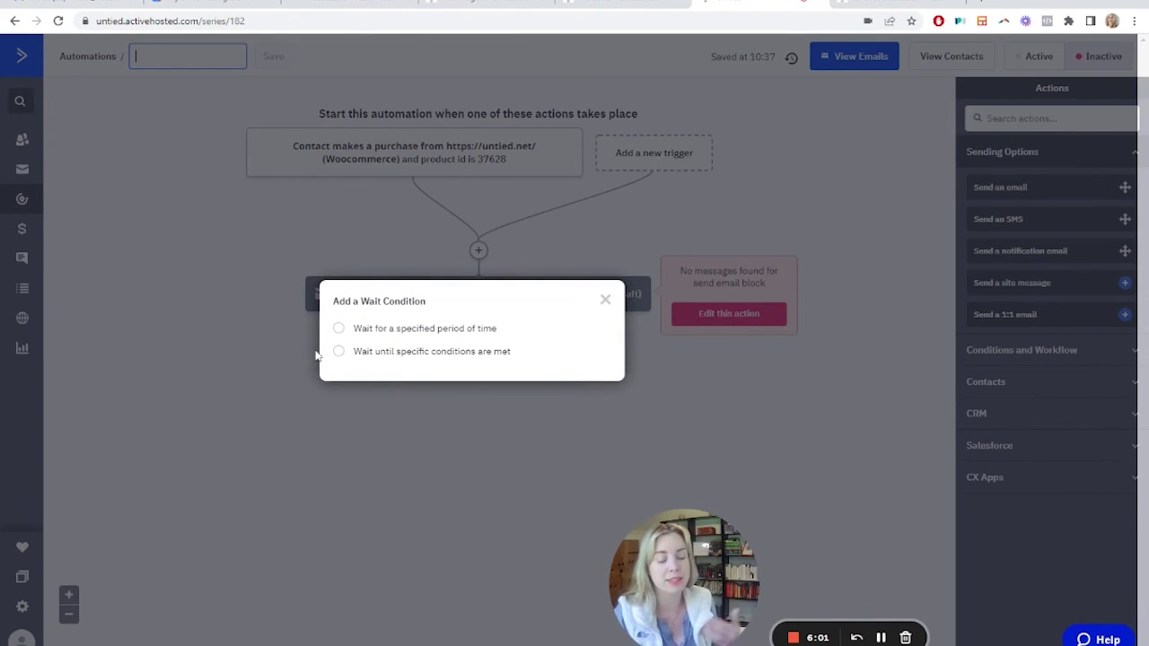
click(605, 300)
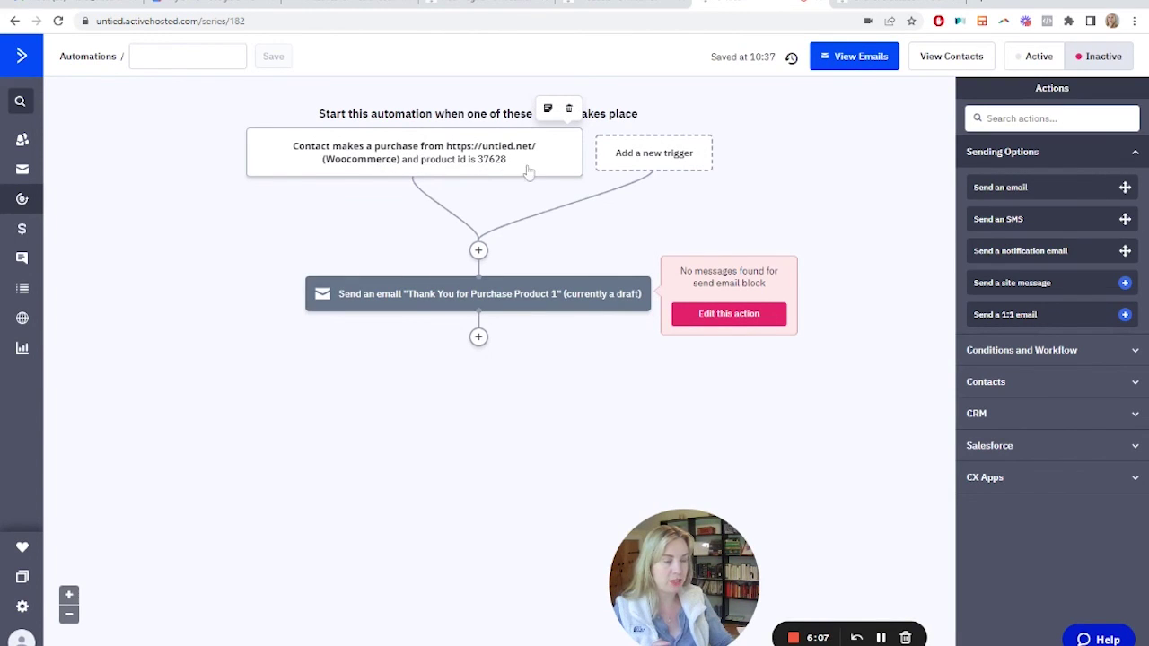